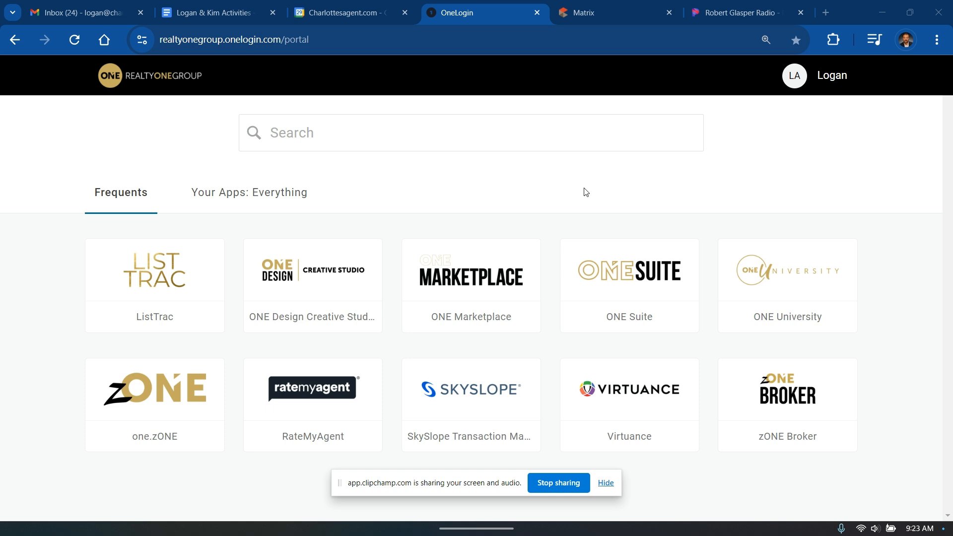
Launch the ONE Suite app card from the OneLogin portal's Frequents tab
click(639, 272)
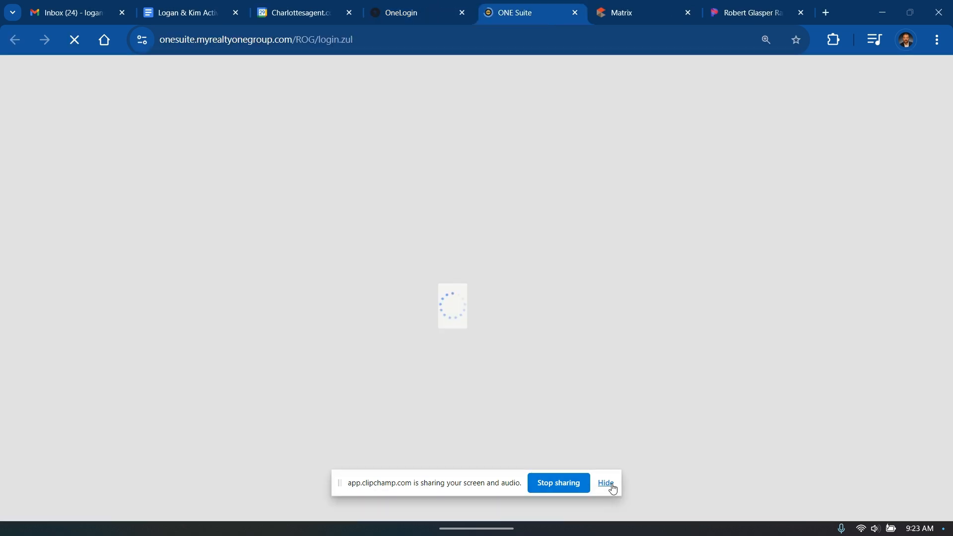
Log in to ONE Suite with the Agent role, dismiss the welcome pop-up, and scroll to the tiles
click(607, 483)
click(382, 285)
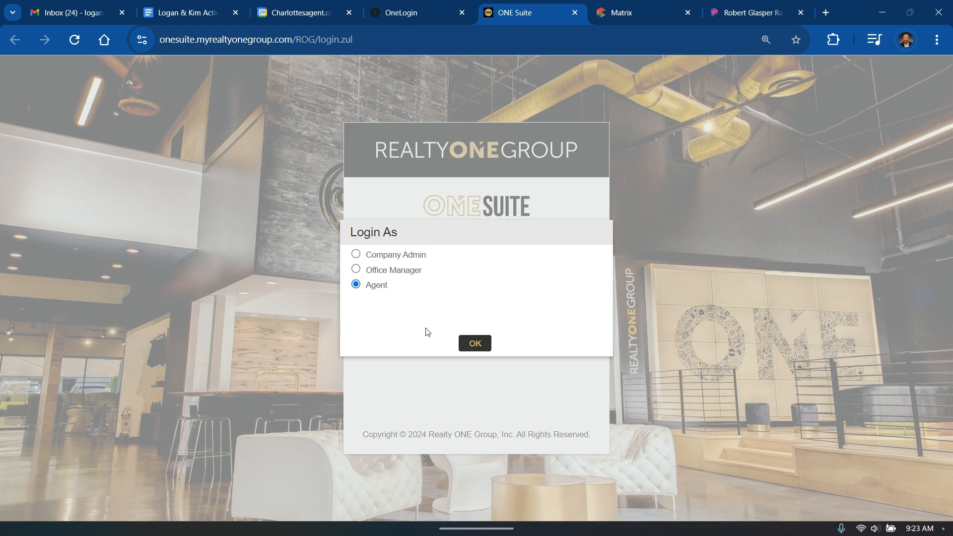
click(471, 345)
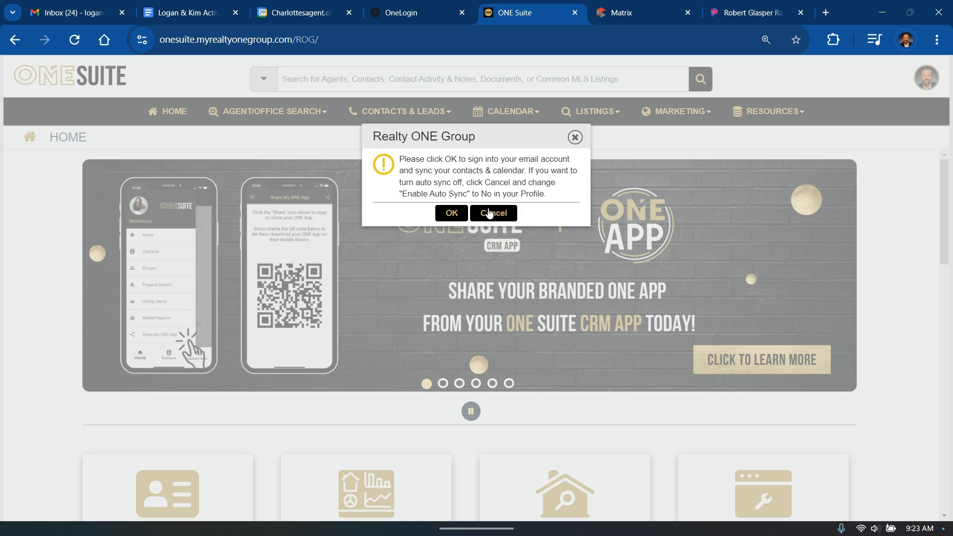
click(491, 213)
scroll(914, 292, down, 4)
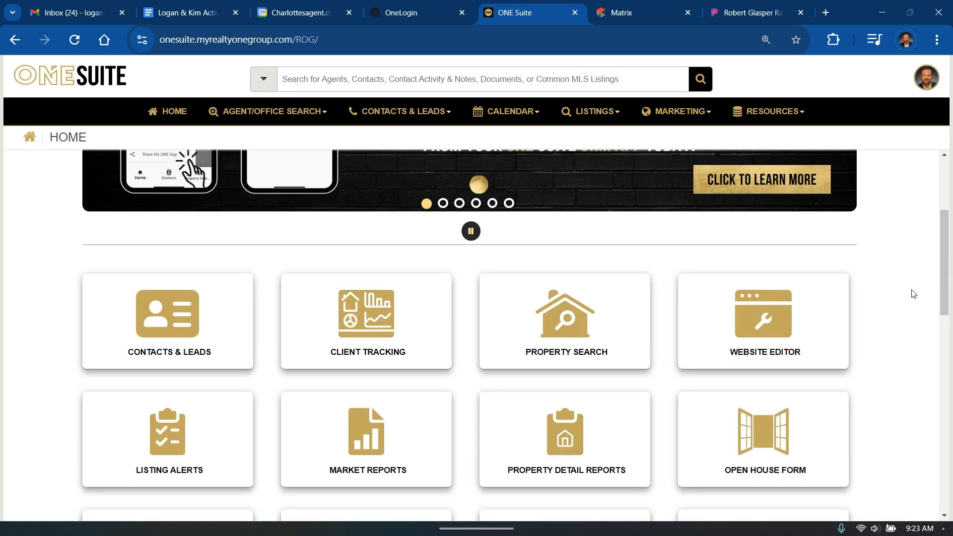
Open the Website Editor and start a Compensation Offered menu item, then close the form unsaved
click(742, 314)
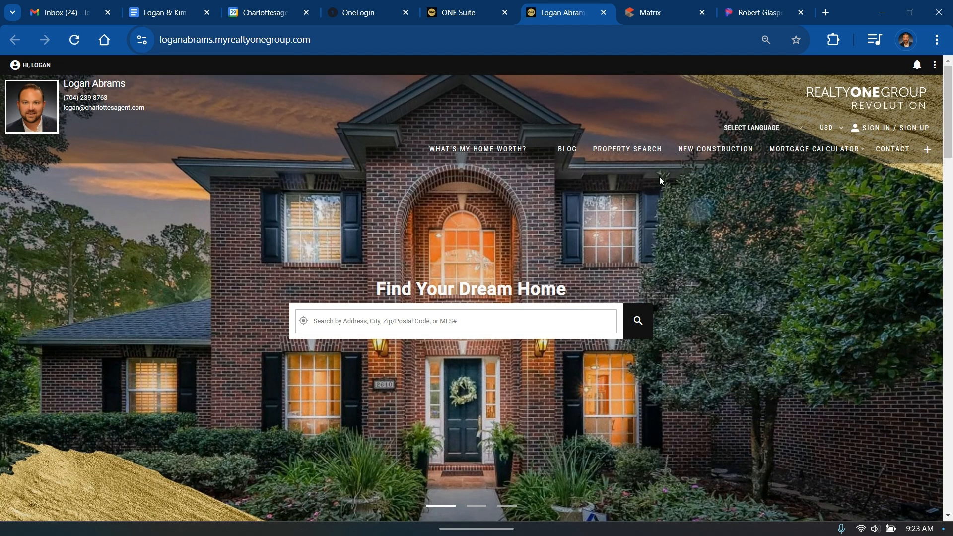
click(927, 151)
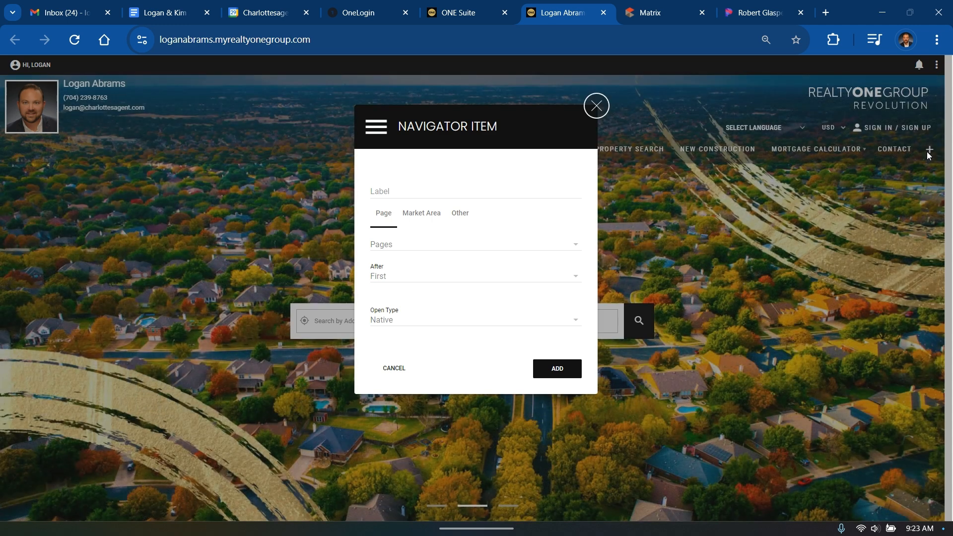
click(397, 193)
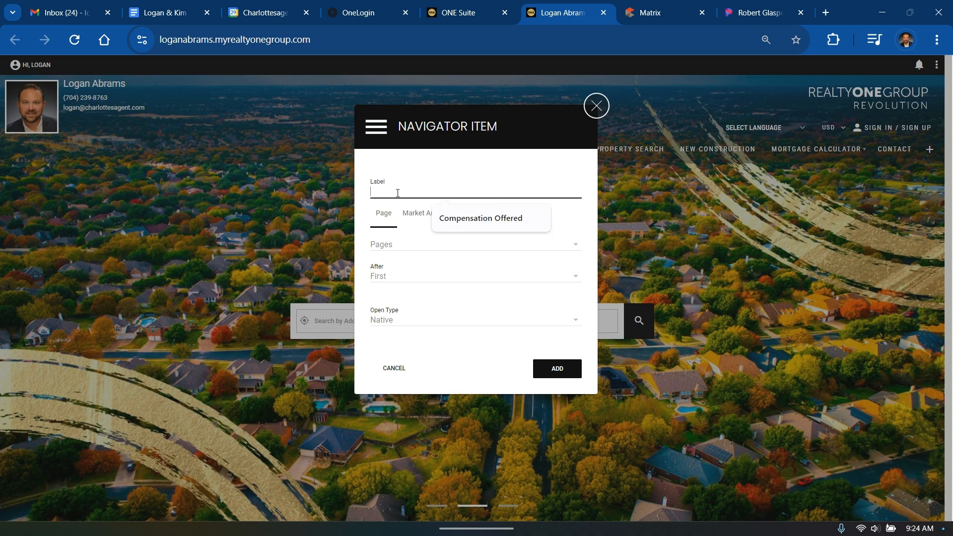
click(456, 216)
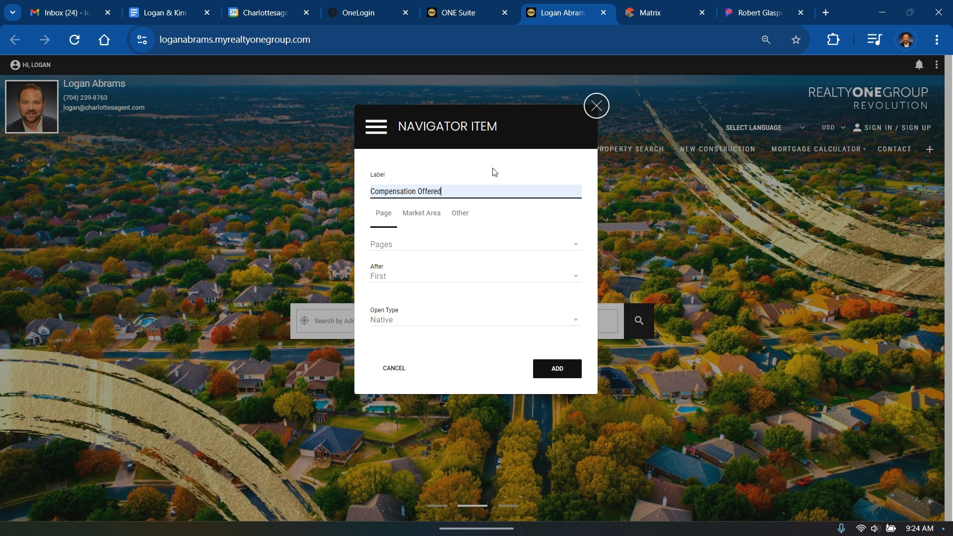
click(458, 216)
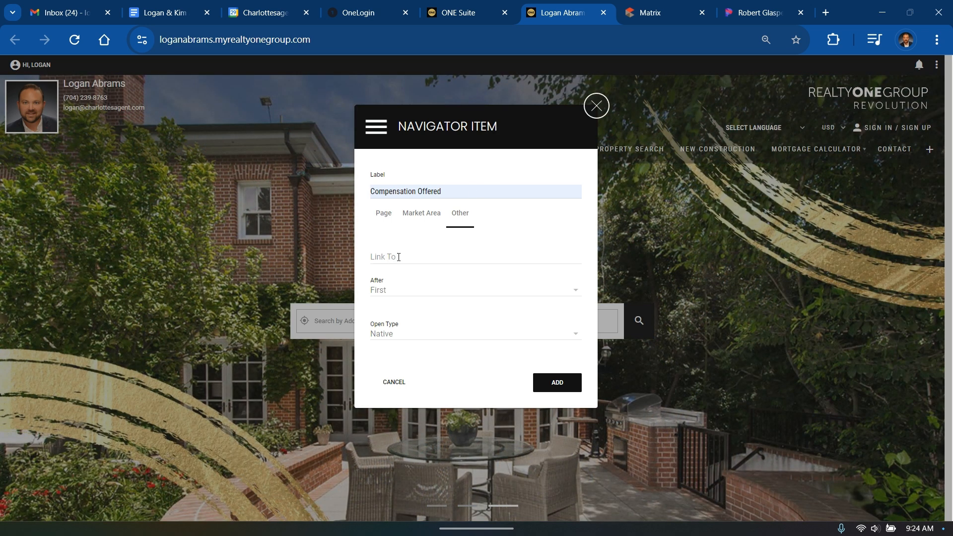
click(394, 383)
Go to the site's BLOG page and copy its web address
click(566, 153)
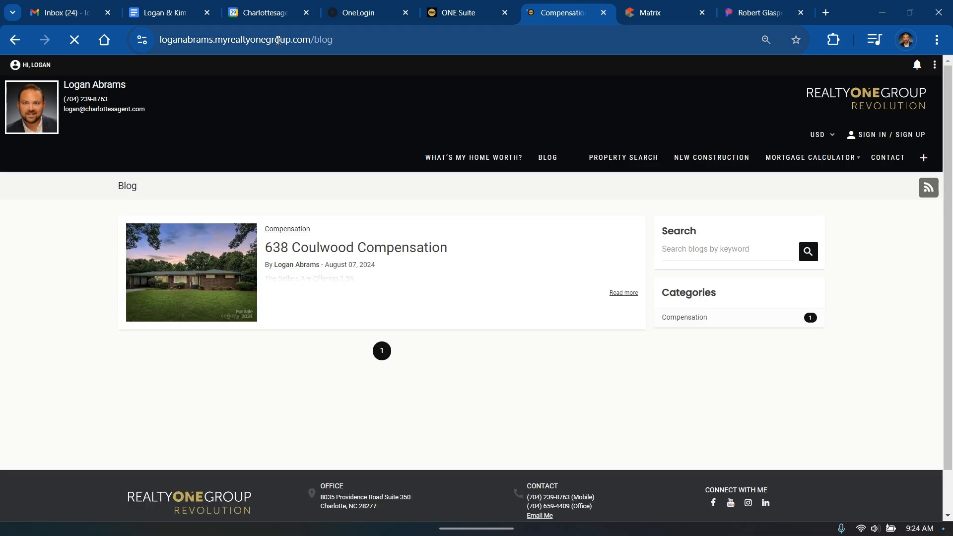
click(278, 40)
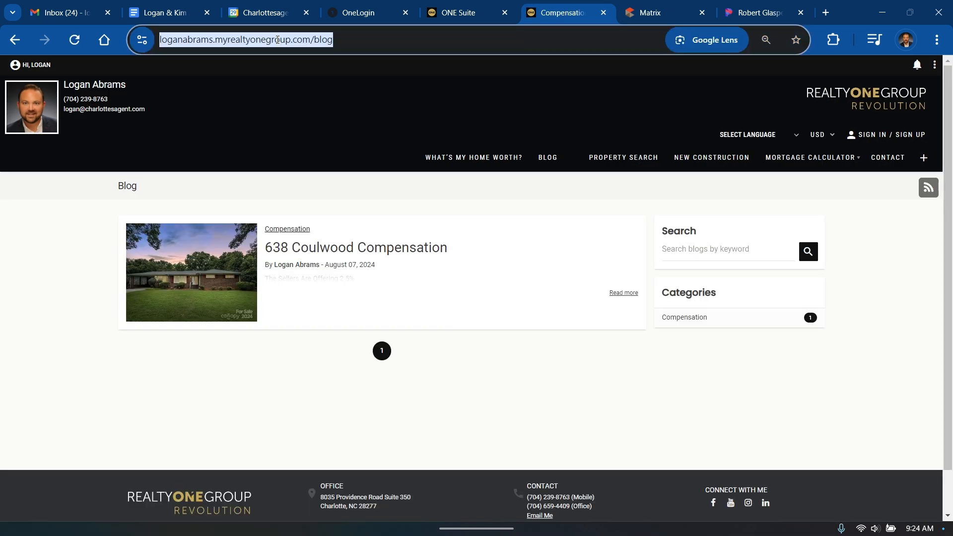
right_click(278, 40)
click(321, 157)
click(919, 180)
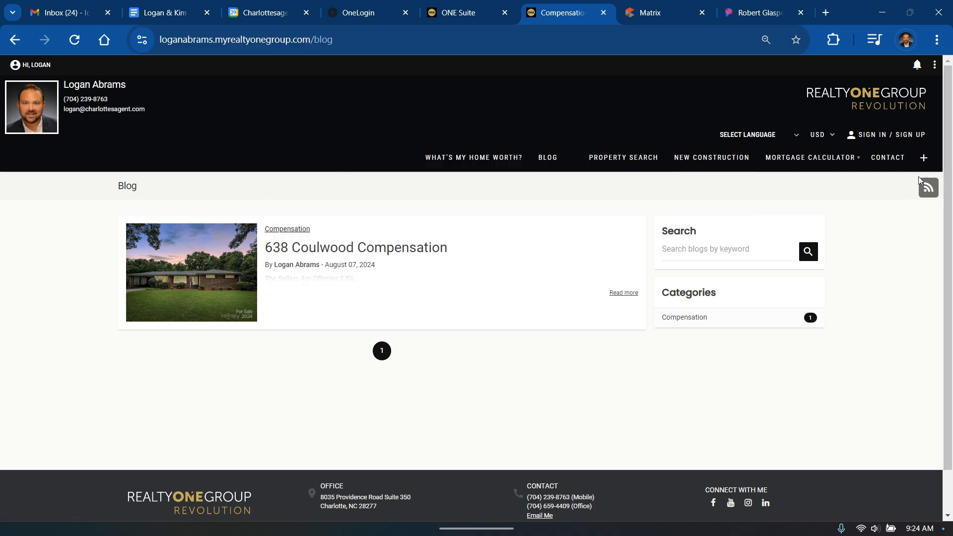
Add a 'Compensation Offered' menu item linking to the pasted blog URL, placed after BLOG
click(923, 158)
click(383, 190)
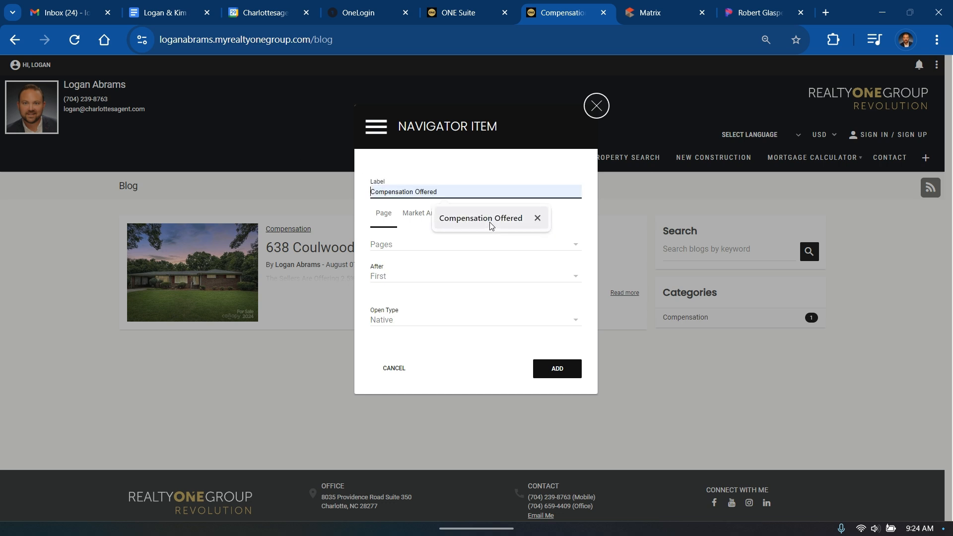
click(490, 224)
click(465, 221)
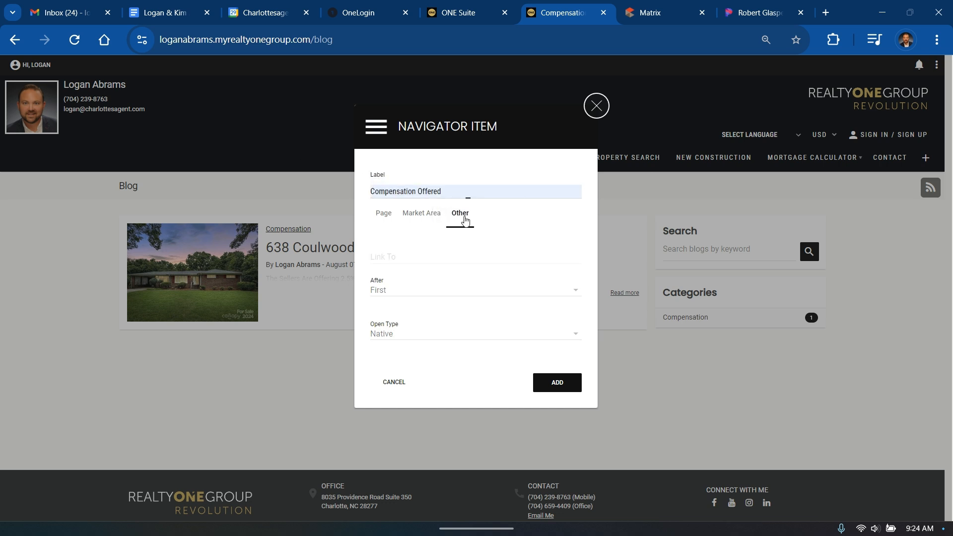
click(389, 255)
right_click(390, 264)
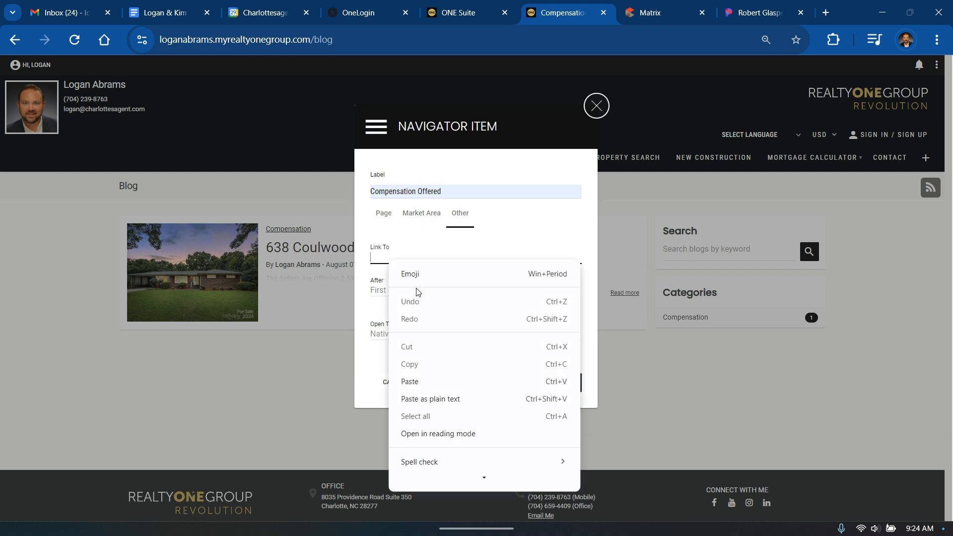
click(421, 382)
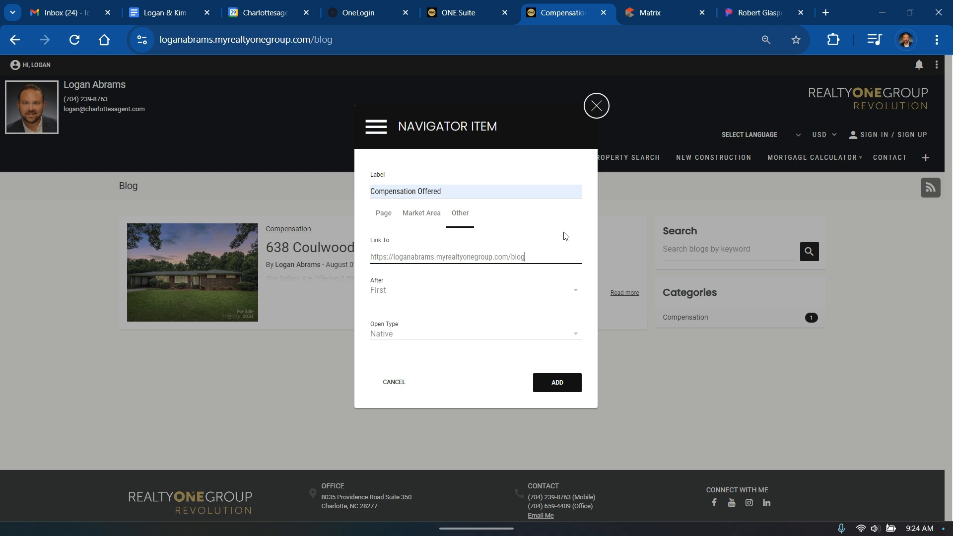
click(575, 291)
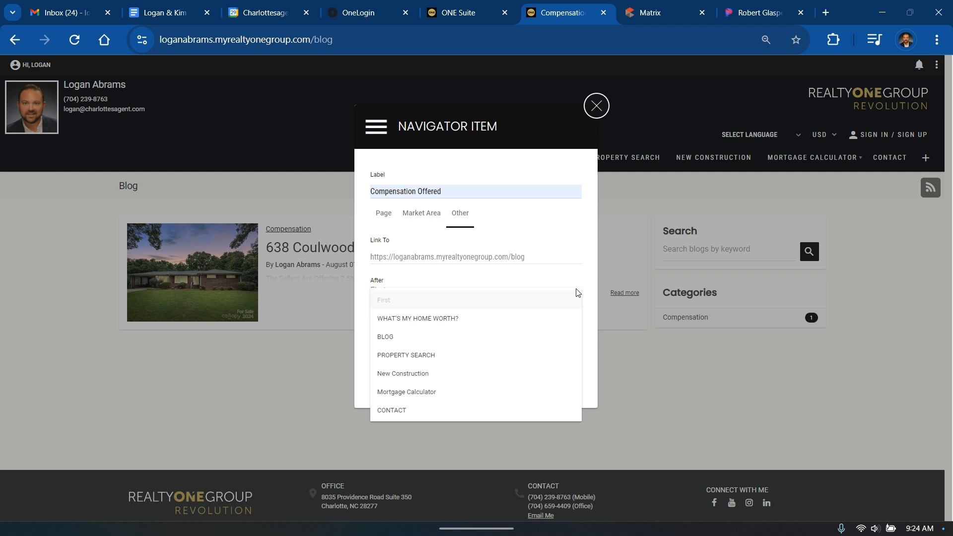
click(520, 340)
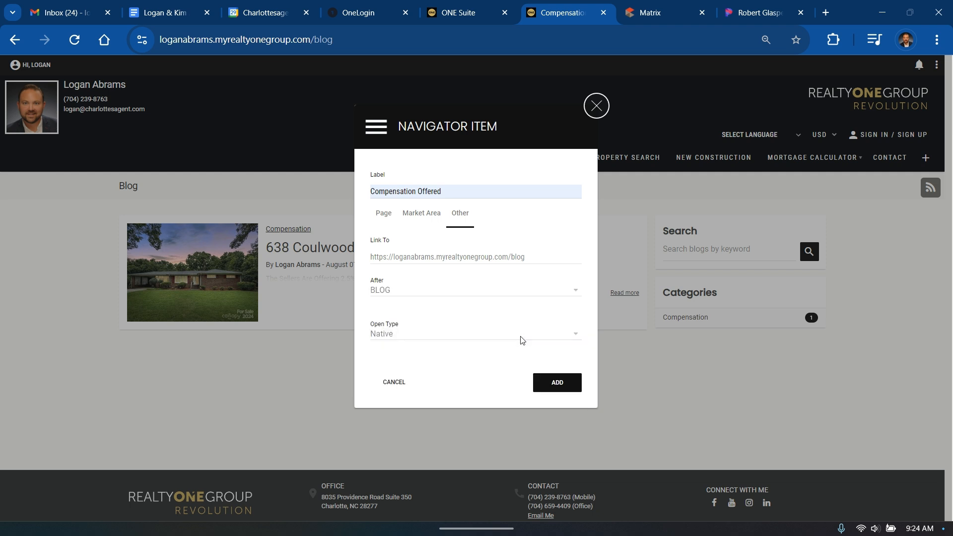
click(552, 385)
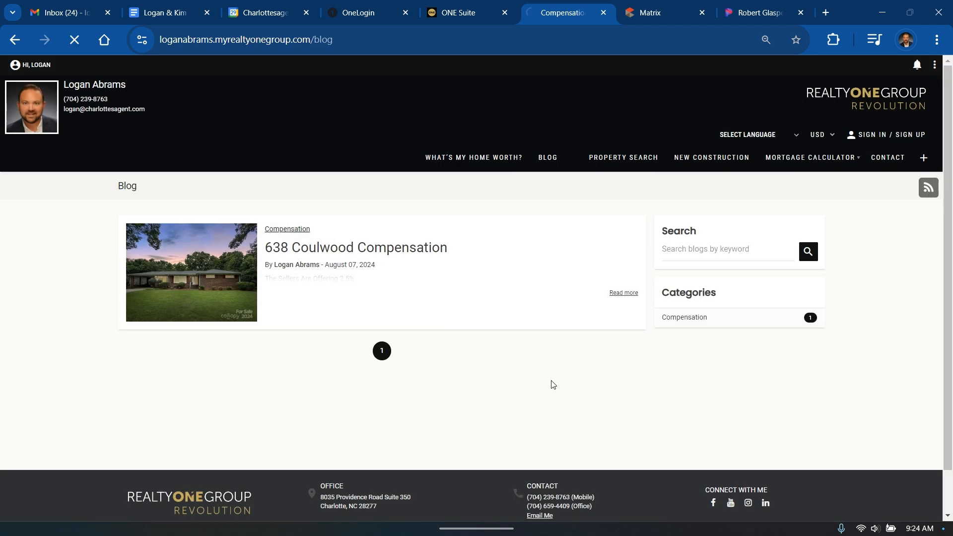
Hide the BLOG item in the site menu and save the change
mouse_move(532, 157)
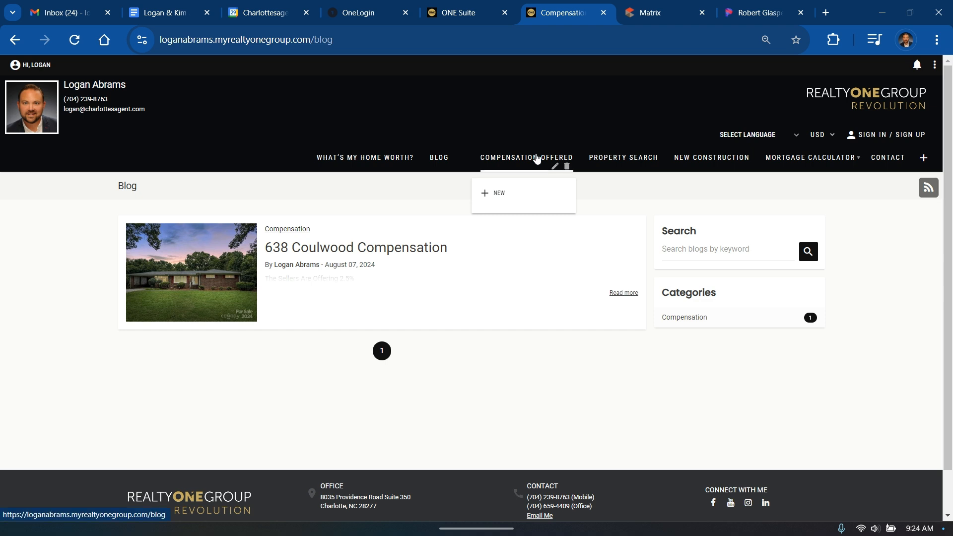
mouse_move(454, 160)
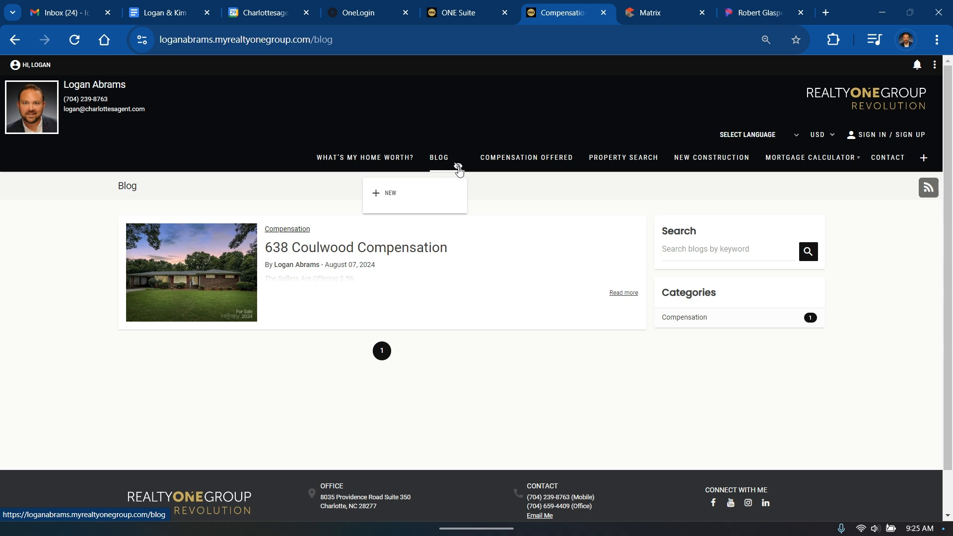
click(457, 167)
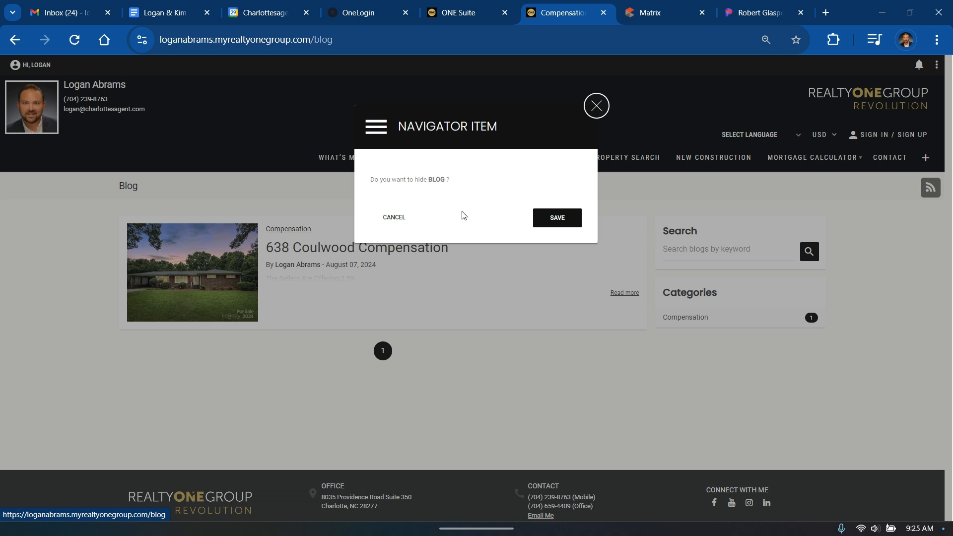
click(560, 222)
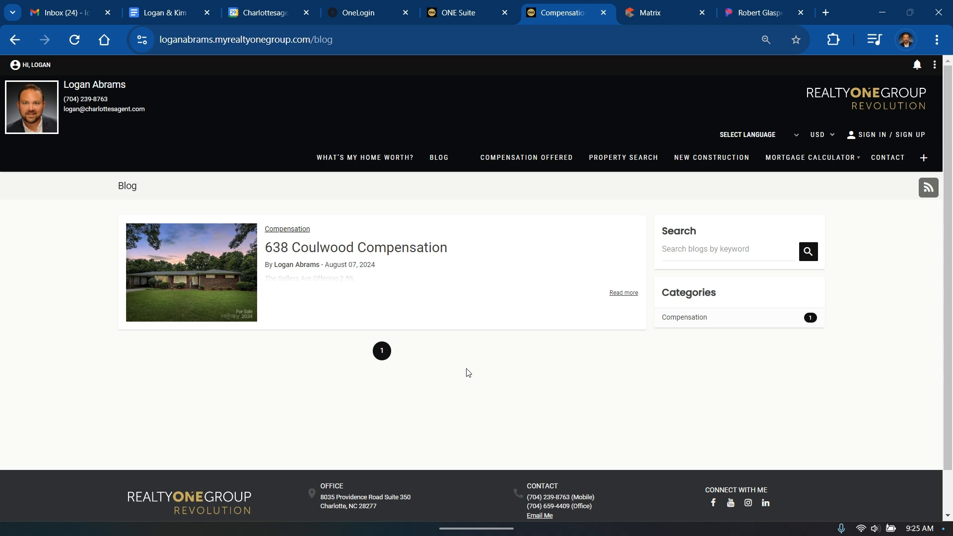
click(934, 66)
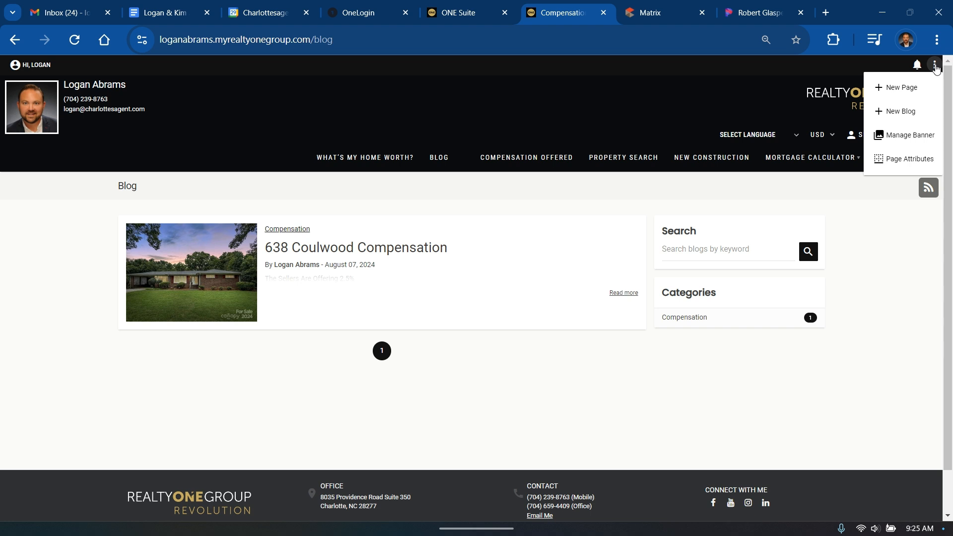
click(900, 112)
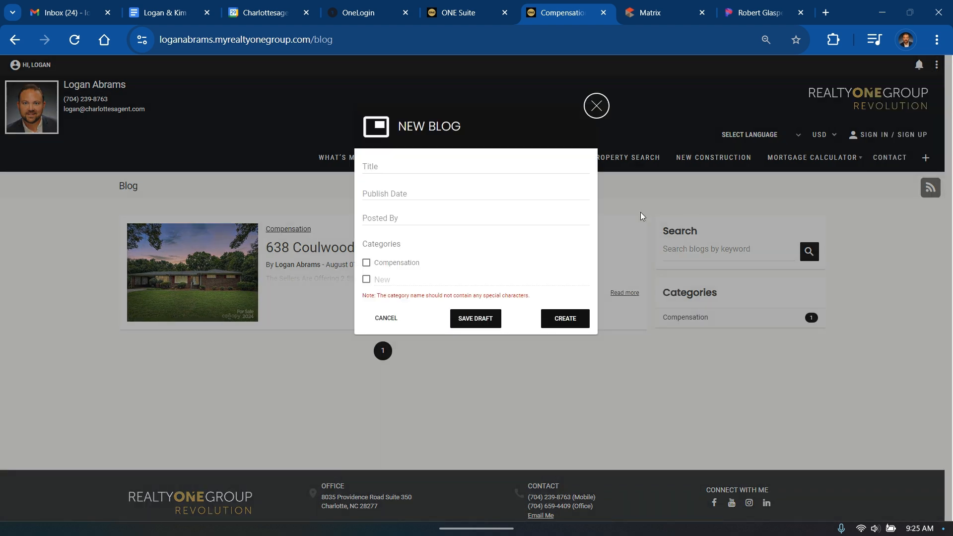
click(410, 167)
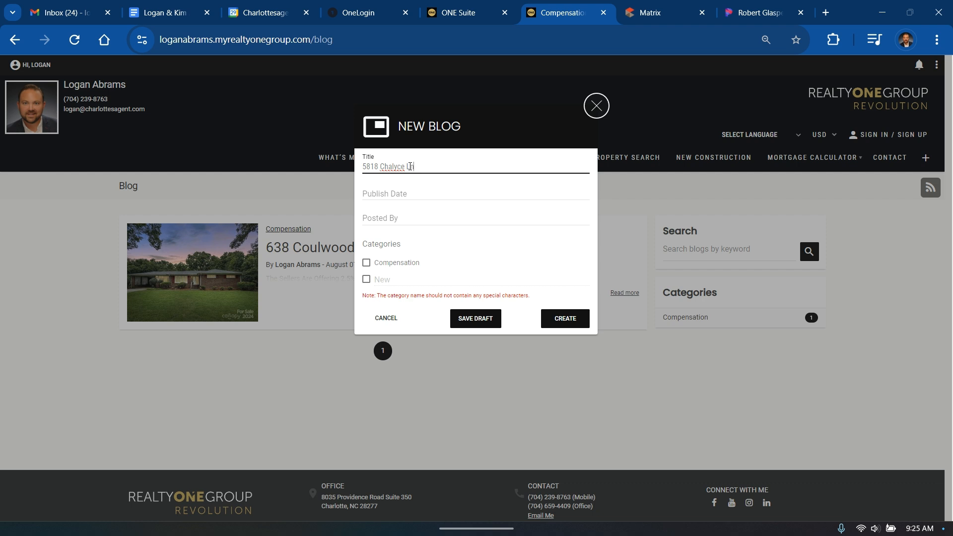
Set the publish date to 08/29/2024, credit the agent as author, and create the post
click(415, 197)
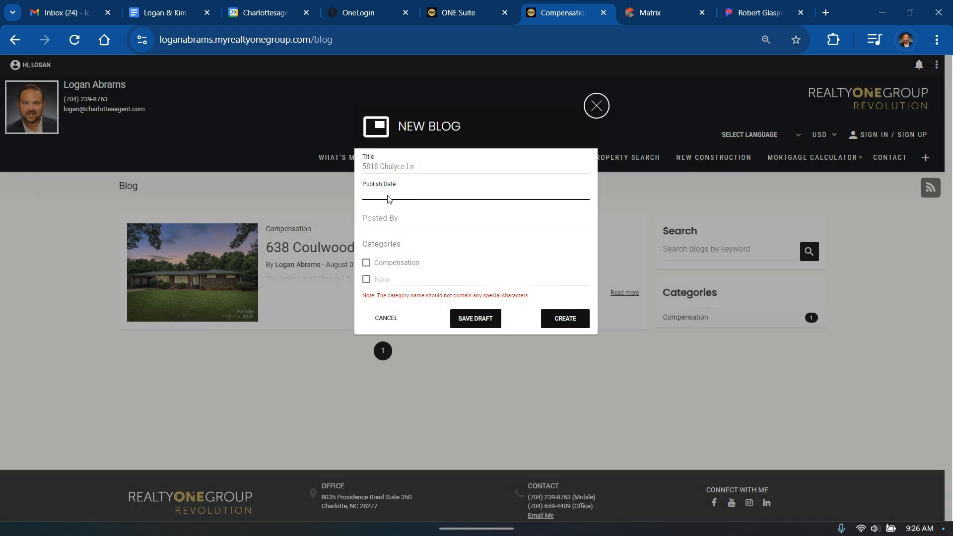
click(389, 199)
click(520, 390)
click(416, 221)
click(446, 246)
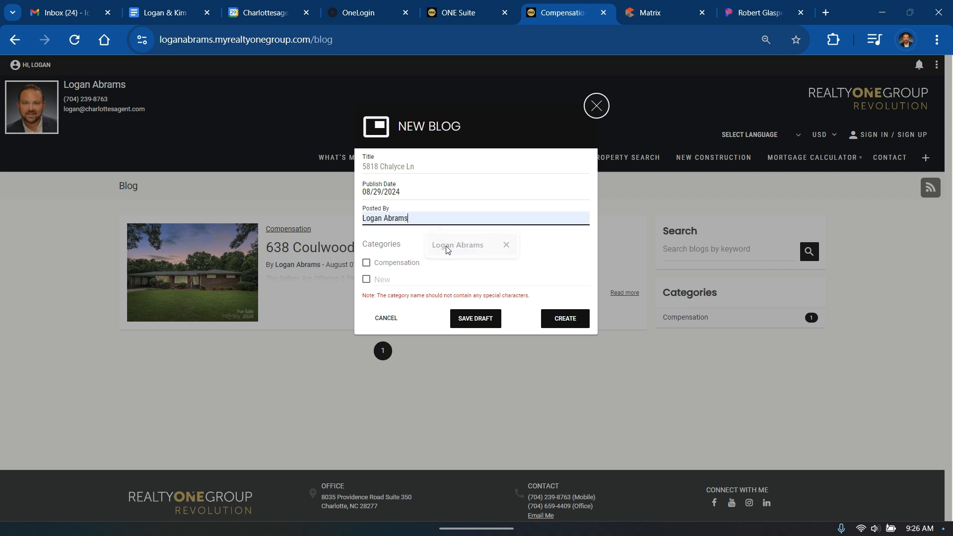
click(569, 318)
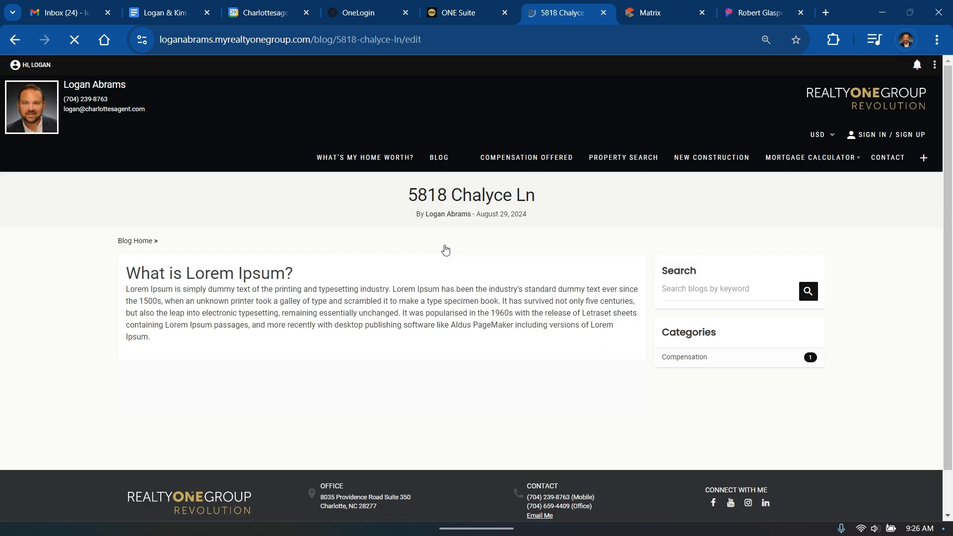
Replace the Lorem Ipsum text with heading 'Sellers offering 2.5% compensation to Buyers Agents' and start a new paragraph
click(166, 339)
drag(151, 339, 128, 290)
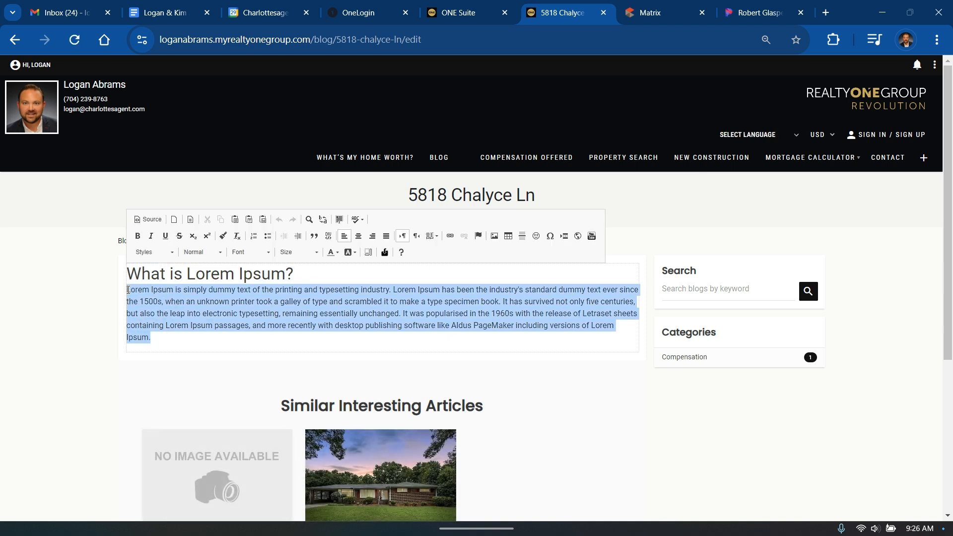
key(BackSpace)
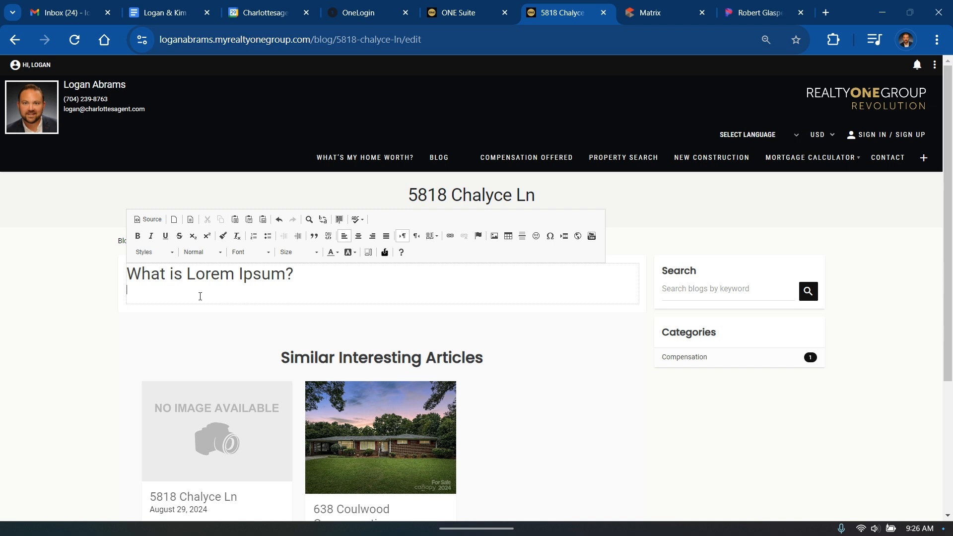
drag(138, 292, 143, 271)
key(BackSpace)
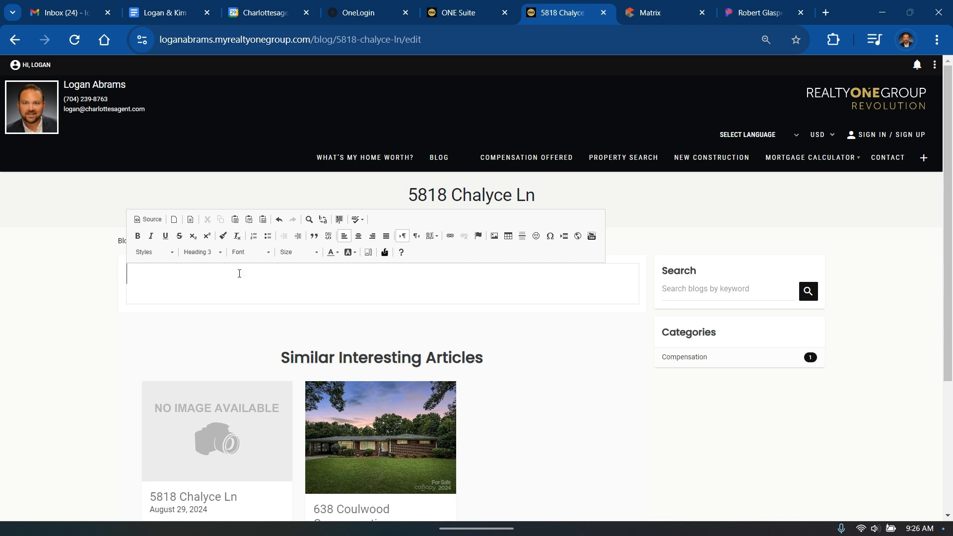
text(Sellers offering)
text(2.5% compensation to )
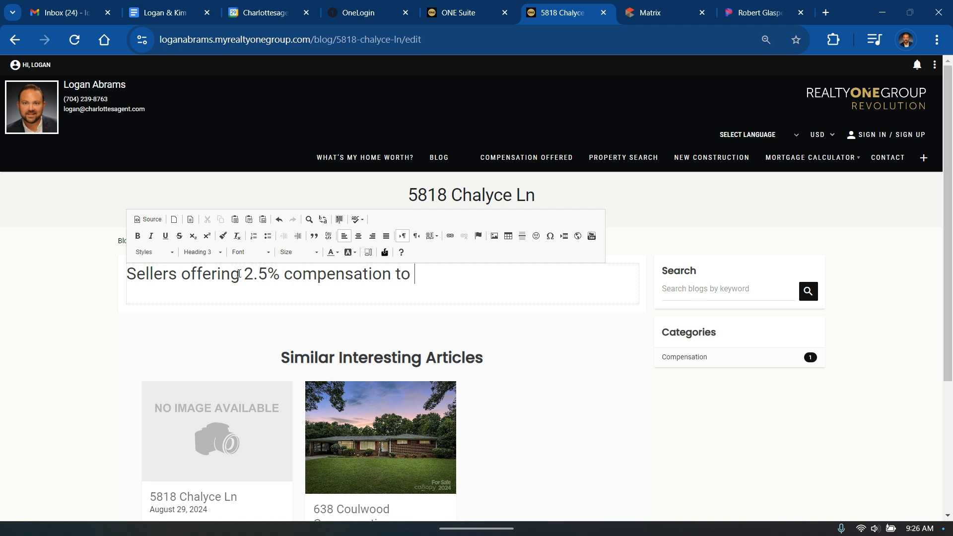
text(Buyers Agents.)
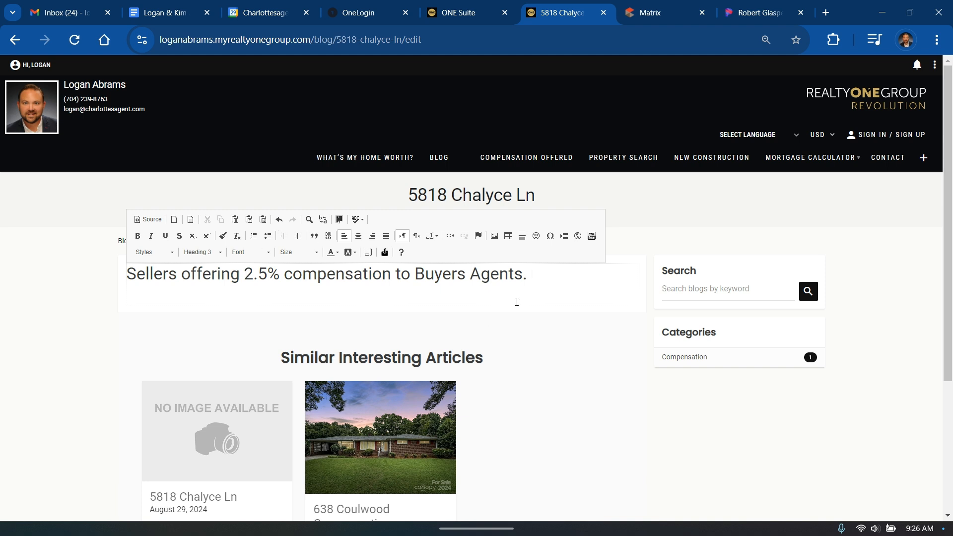
key(Return)
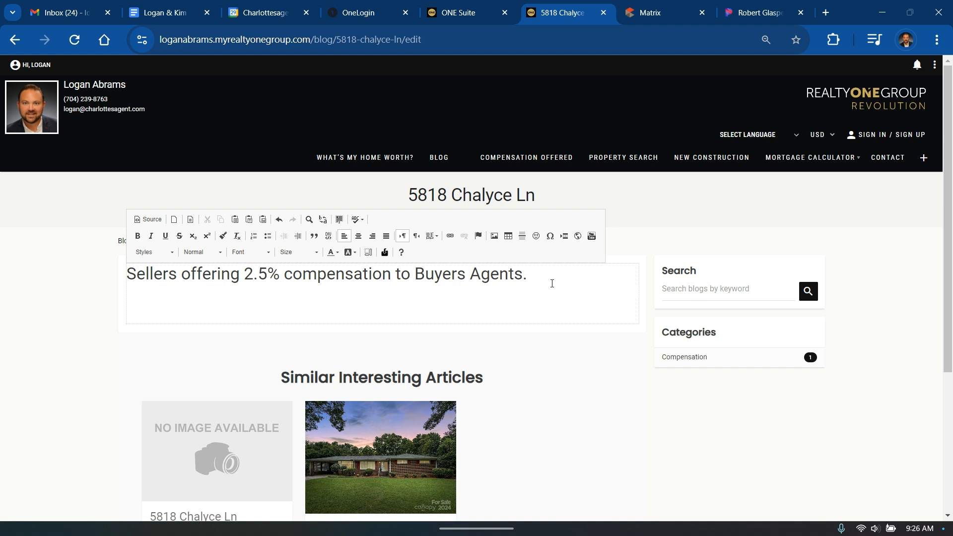
Choose the photo Chalyce Ln-002.jpg from the computer in the image dialog's Upload tab
click(497, 240)
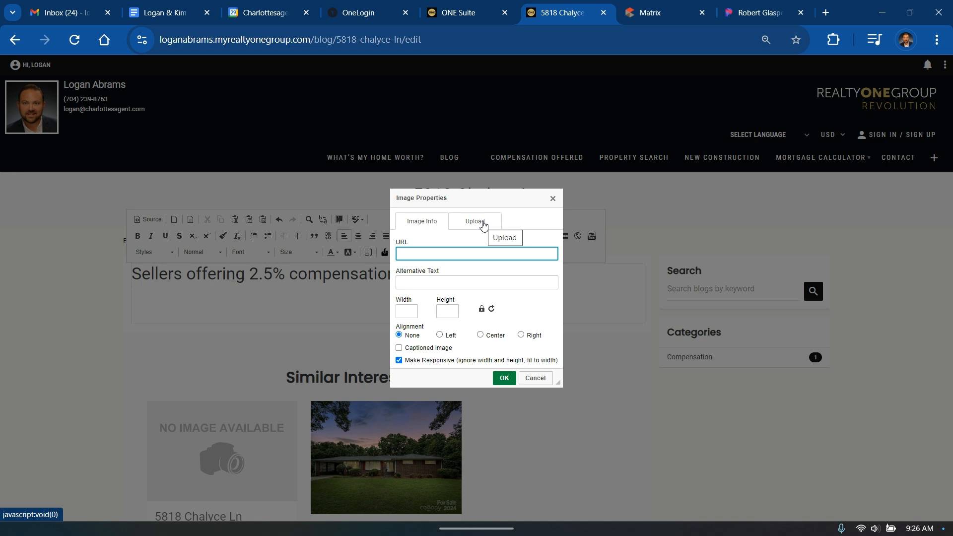
click(484, 224)
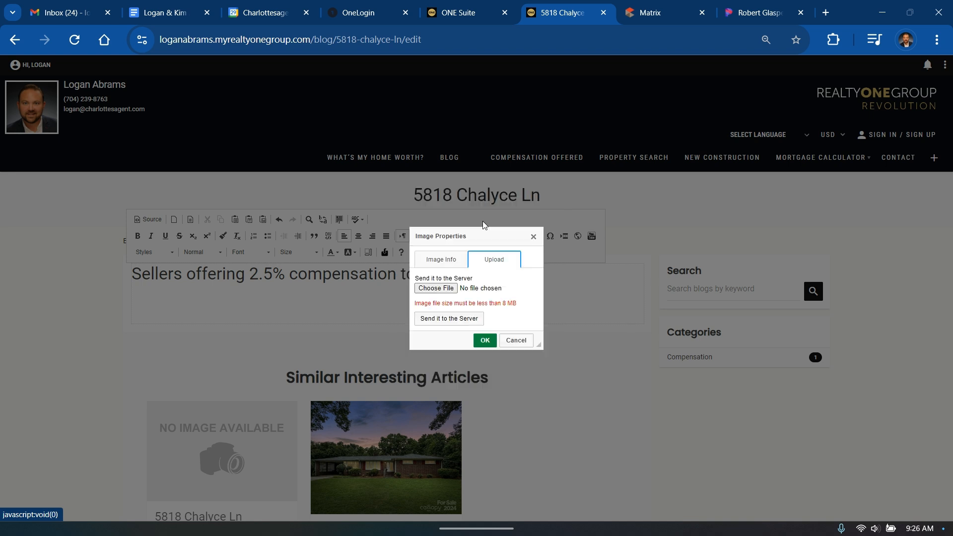
click(533, 237)
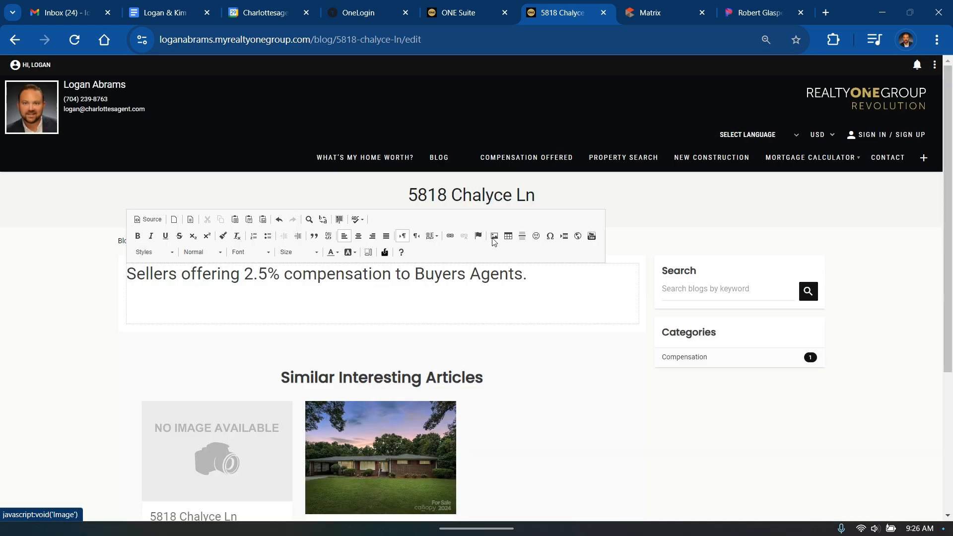
click(496, 240)
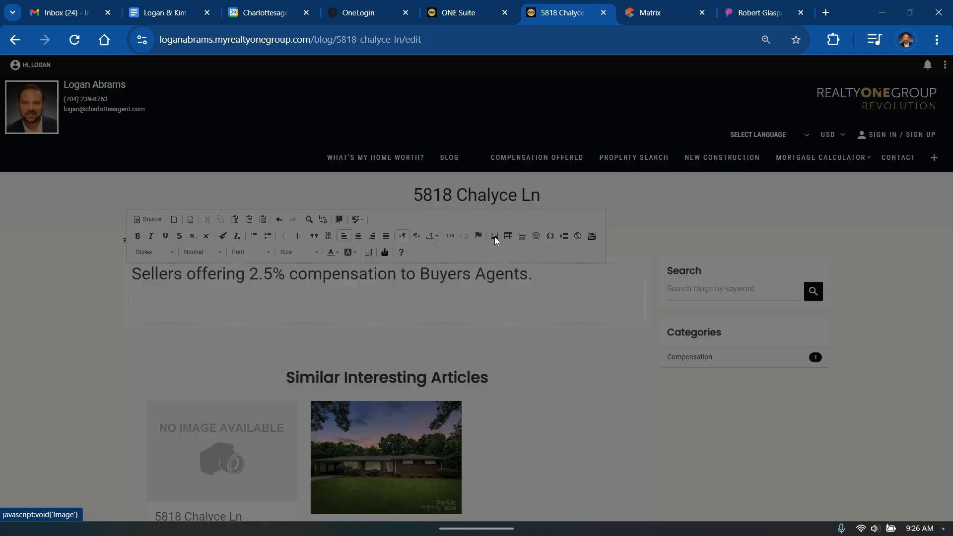
click(480, 221)
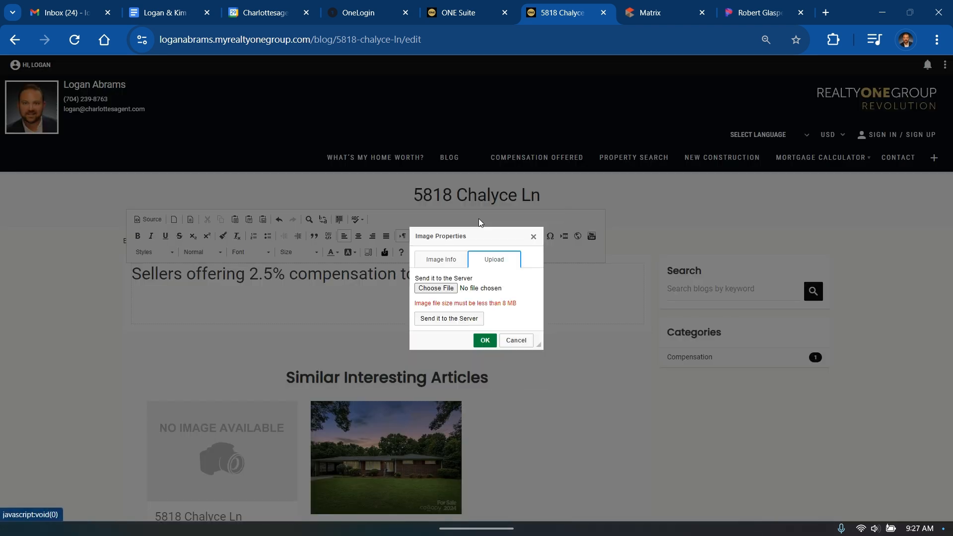
click(443, 292)
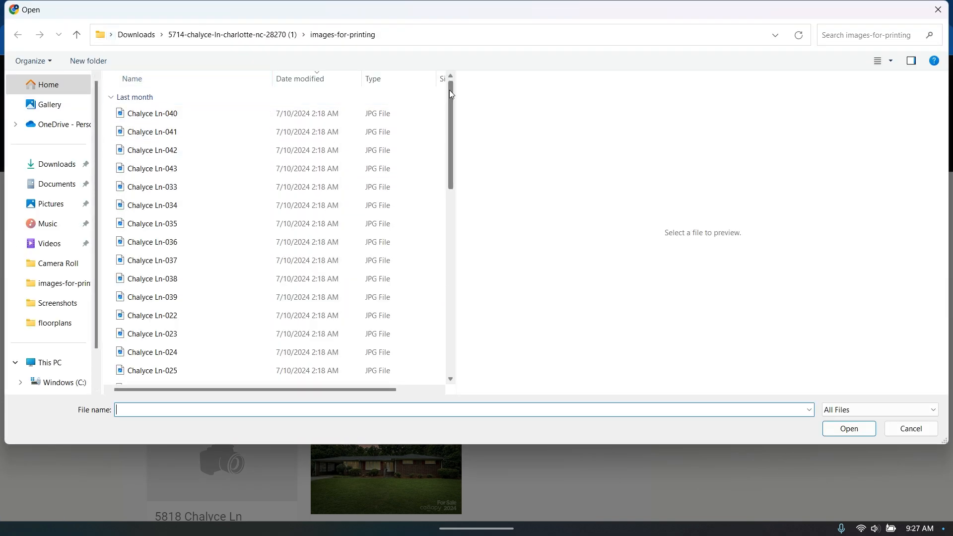
drag(450, 90, 453, 285)
click(159, 380)
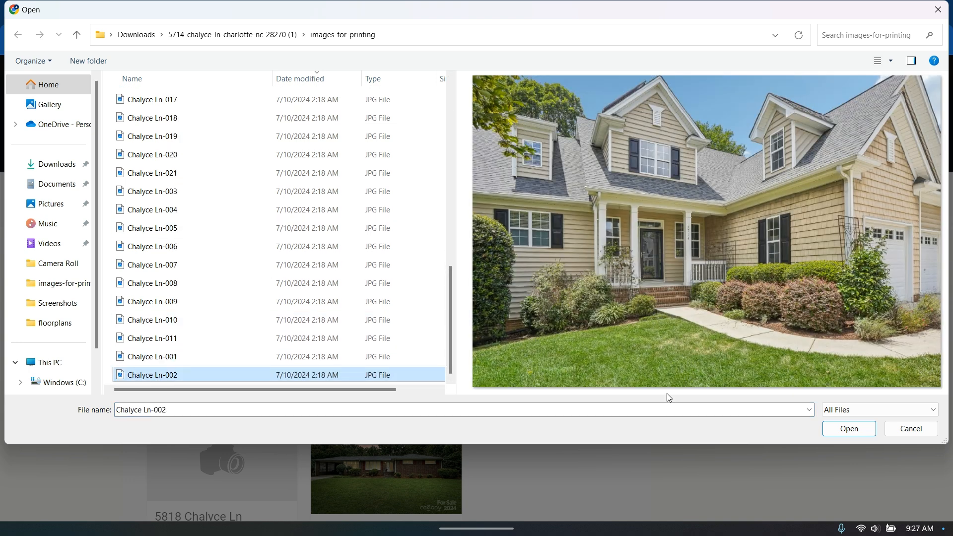
click(850, 430)
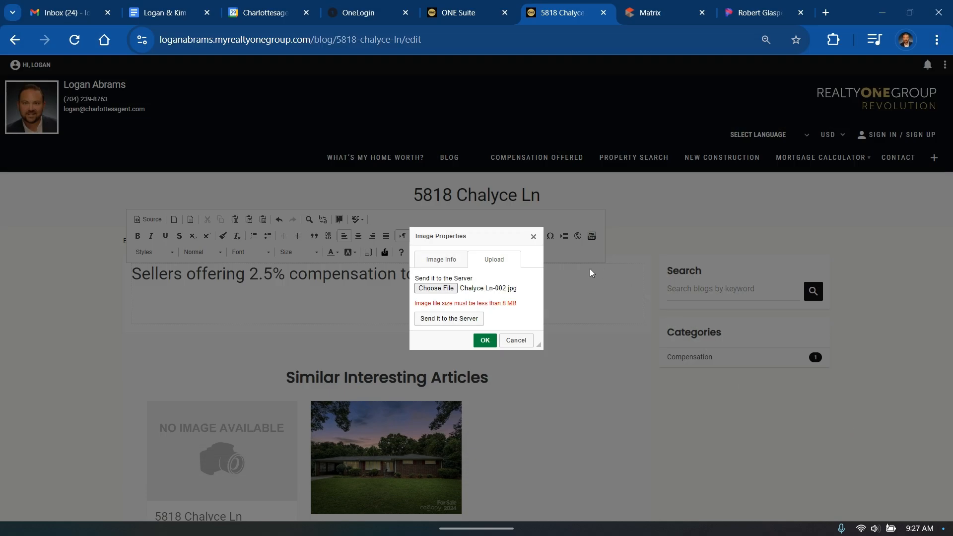
Upload Chalyce Ln-002.jpg to the server and insert it into the post from Image Info
click(456, 325)
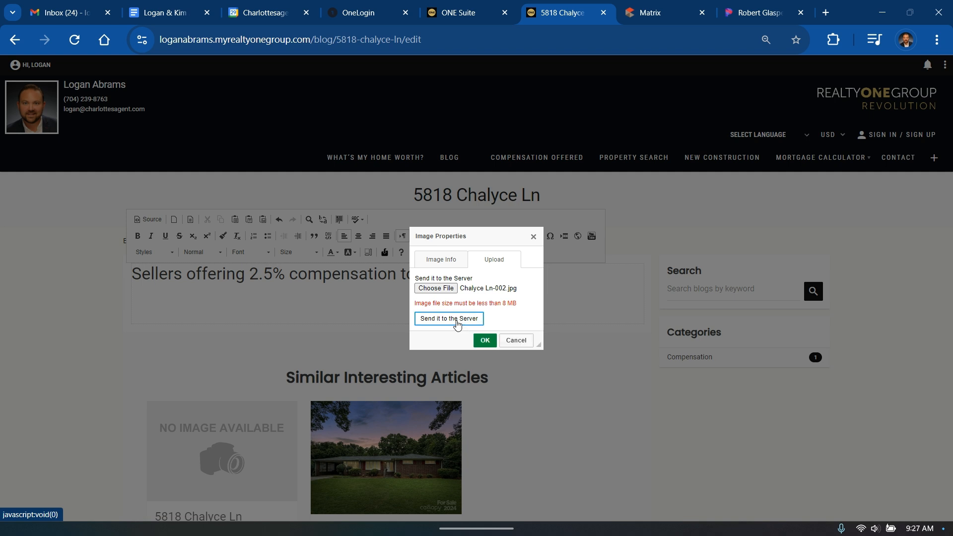
click(448, 261)
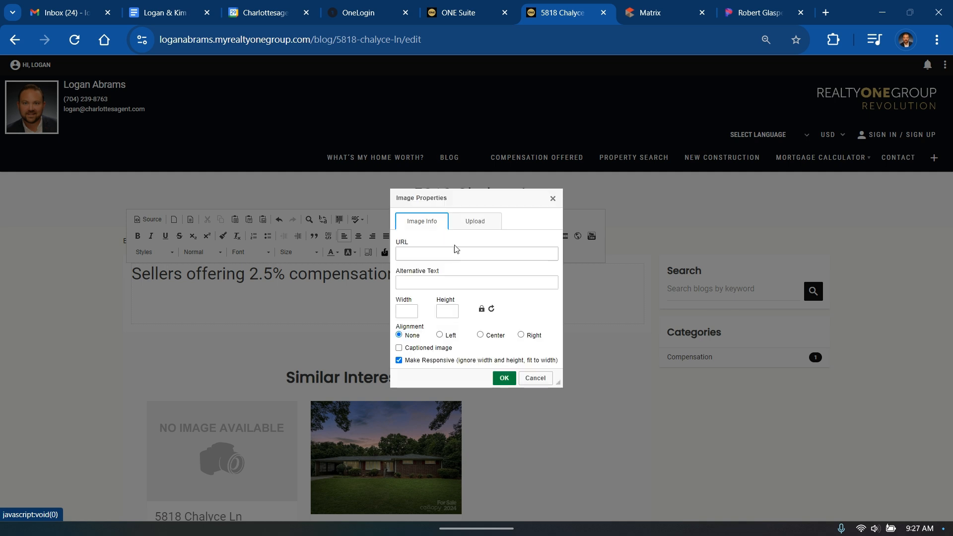
click(478, 221)
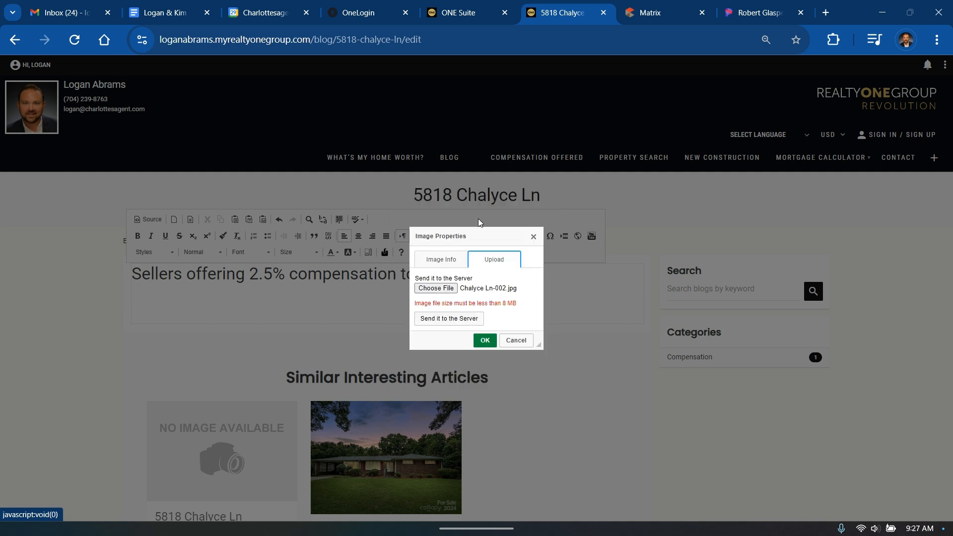
click(450, 324)
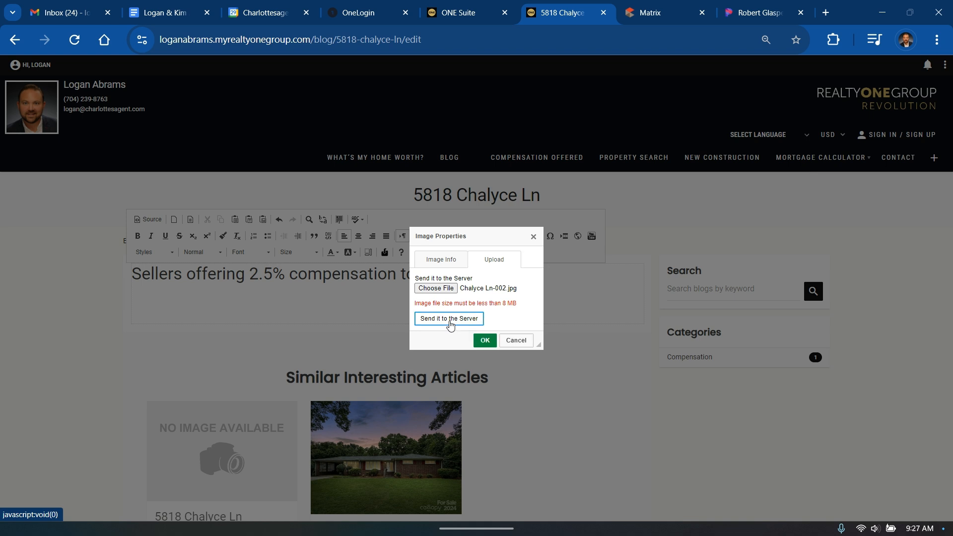
click(449, 263)
click(471, 223)
click(461, 323)
click(485, 341)
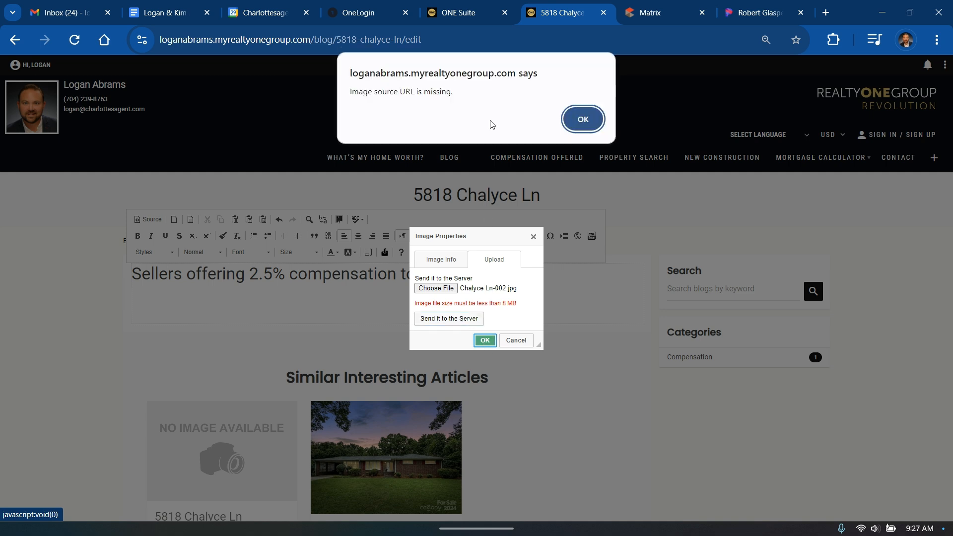
click(582, 121)
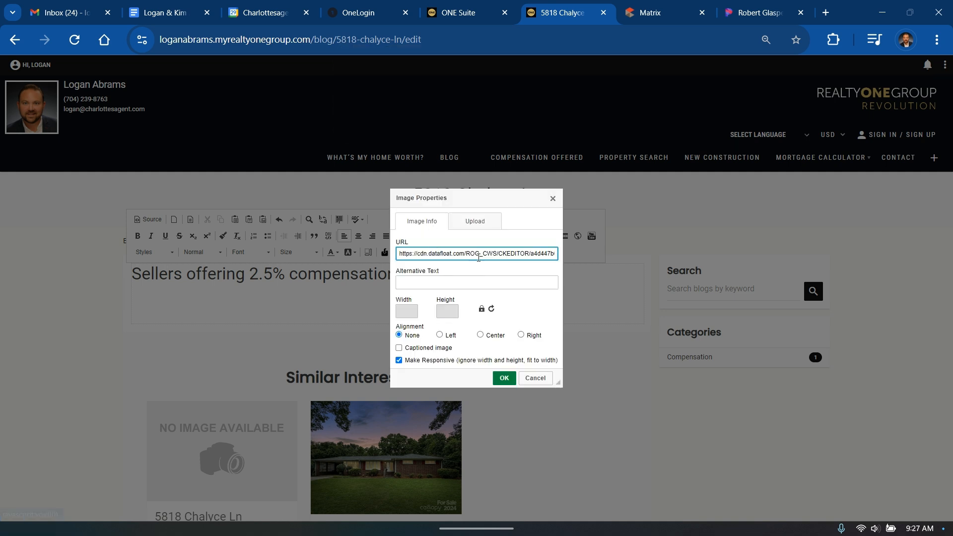
click(474, 224)
click(436, 262)
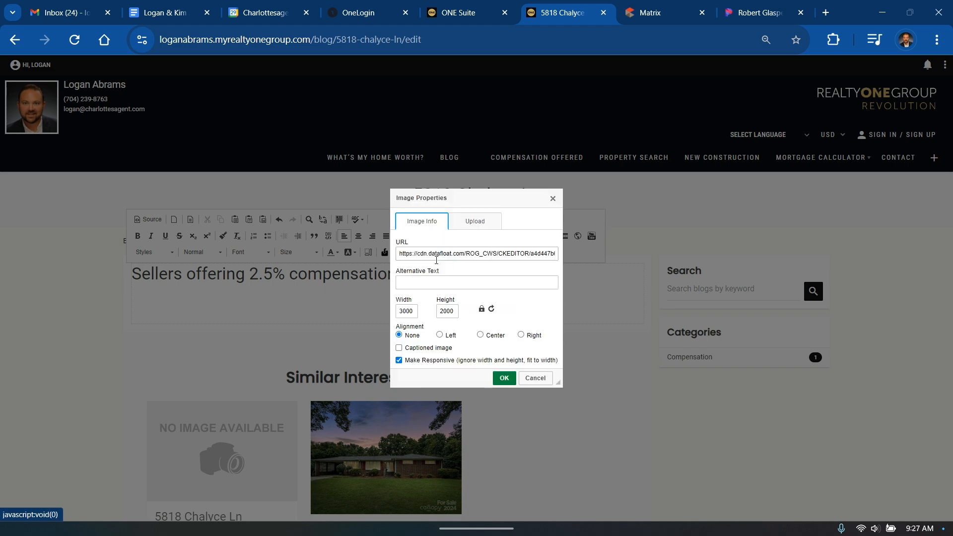
click(504, 379)
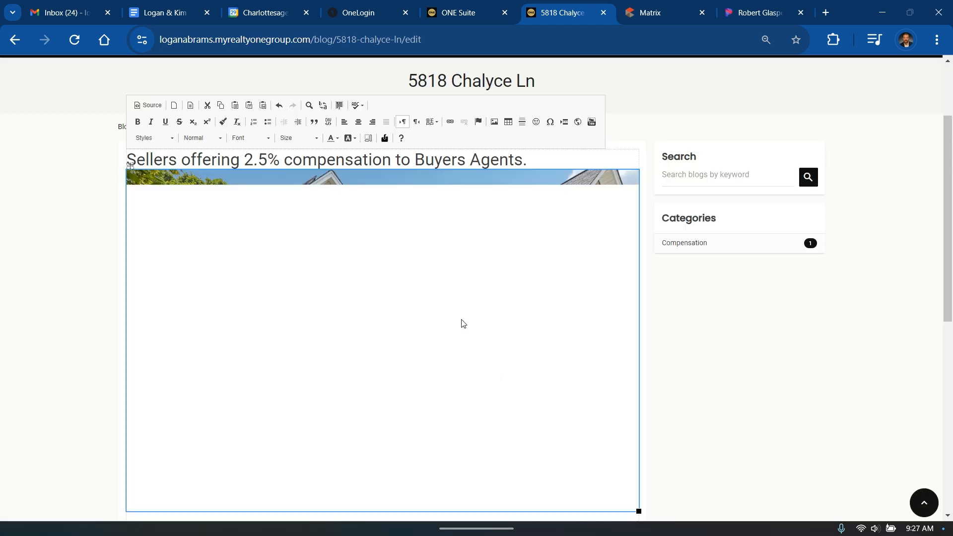
Resize the house photo to about 458x306 and deselect it
scroll(464, 312, down, 1)
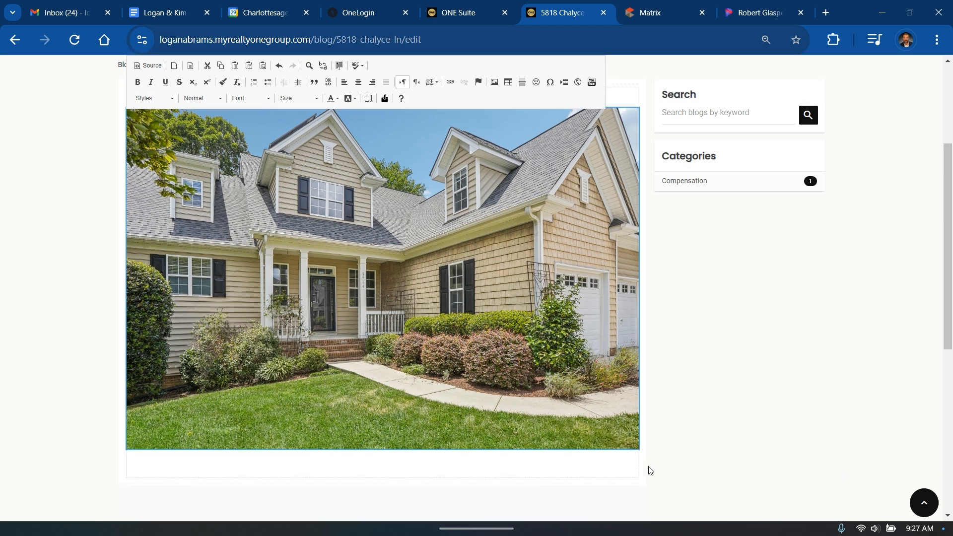
drag(637, 449, 353, 260)
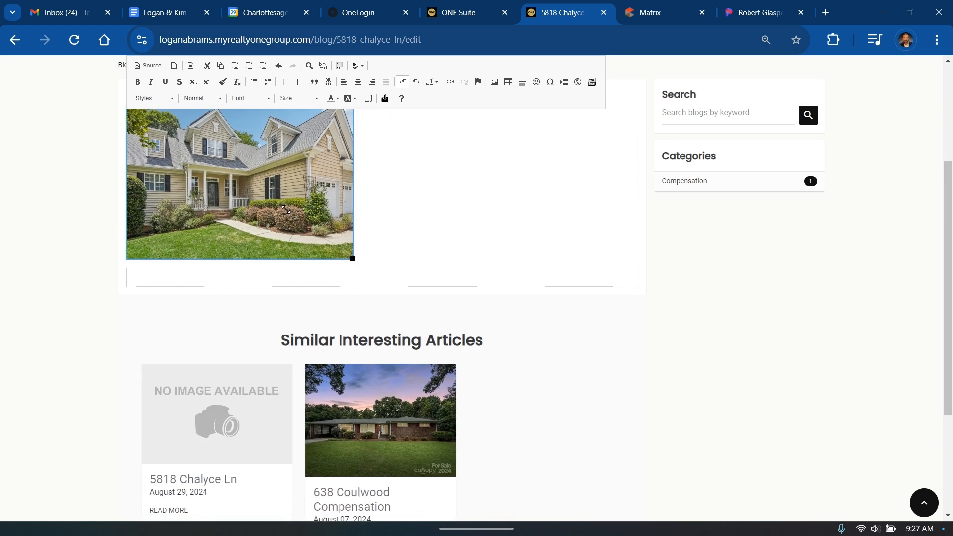
scroll(494, 222, up, 2)
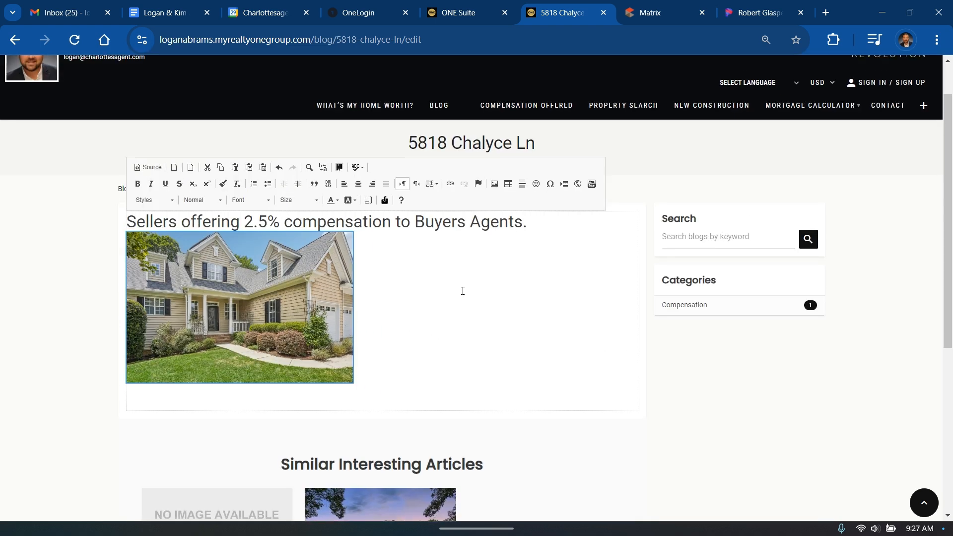
scroll(468, 286, up, 1)
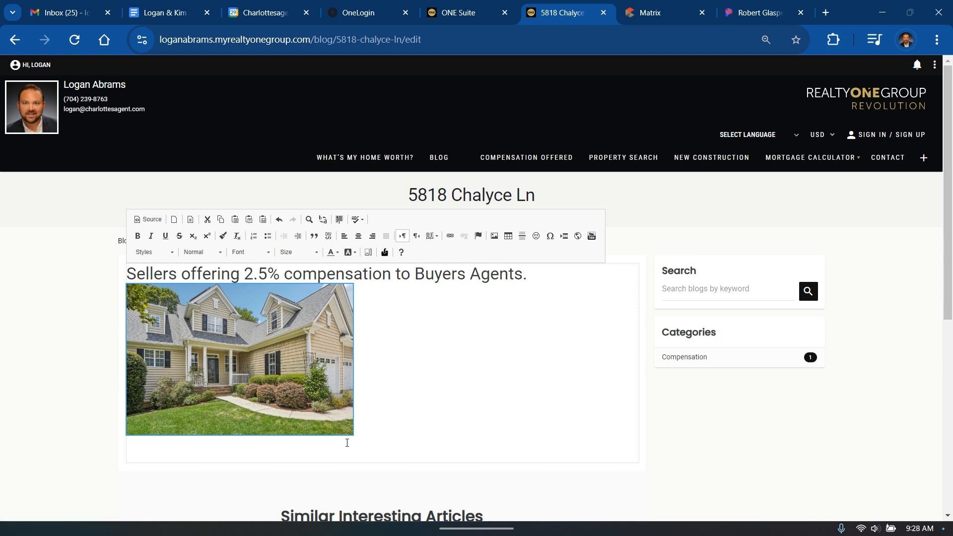
click(334, 455)
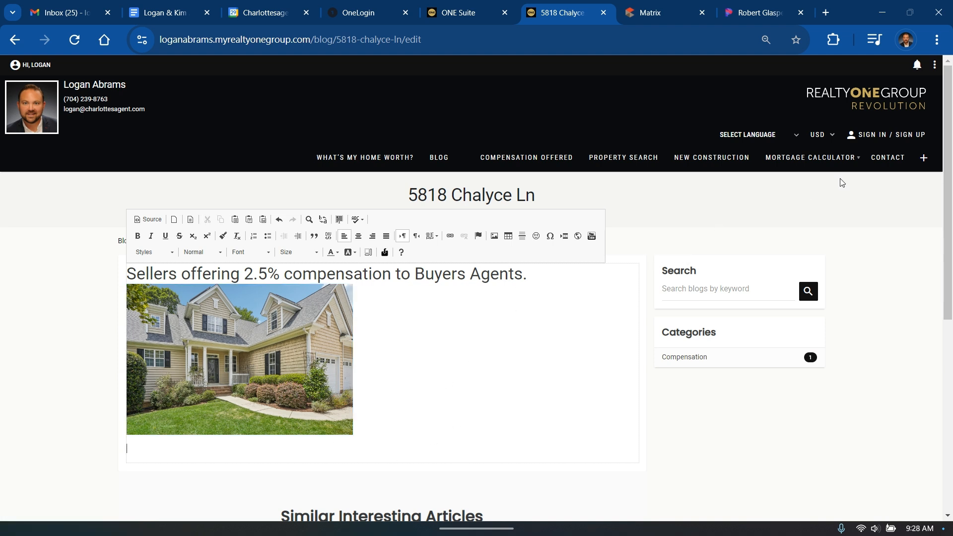
click(935, 69)
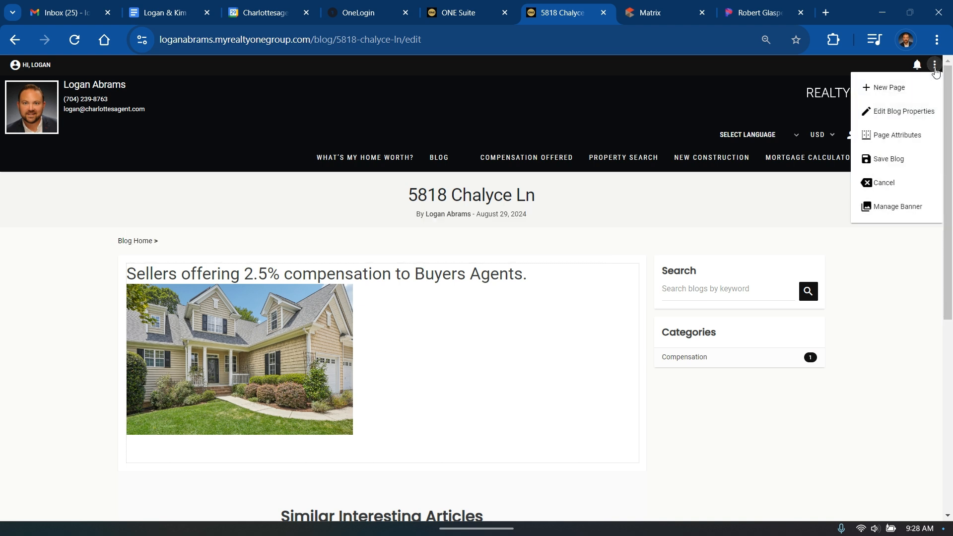
click(889, 160)
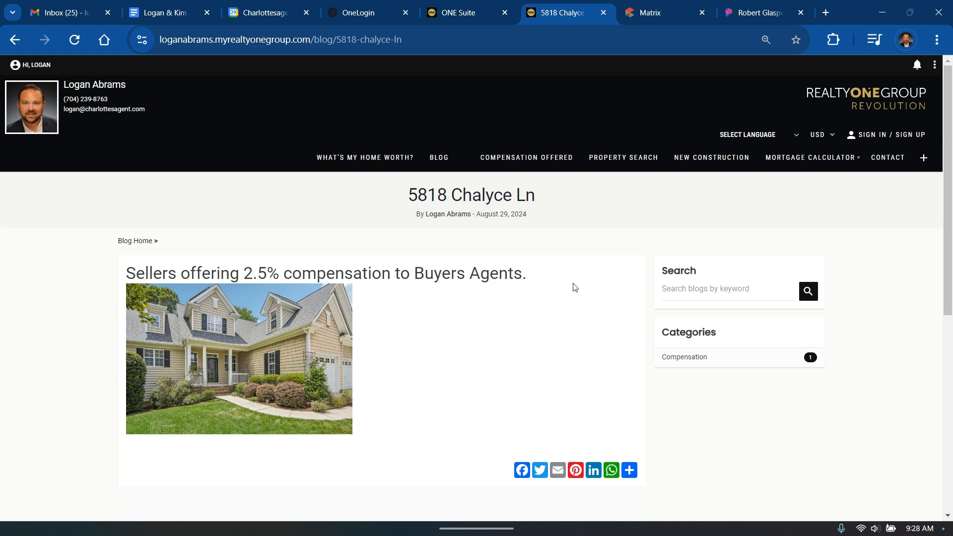
mouse_move(521, 164)
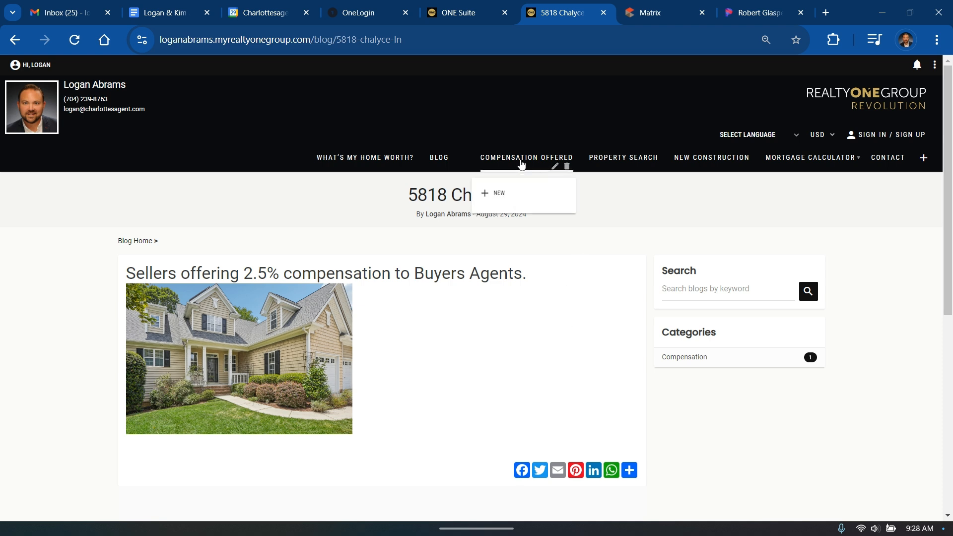
click(521, 163)
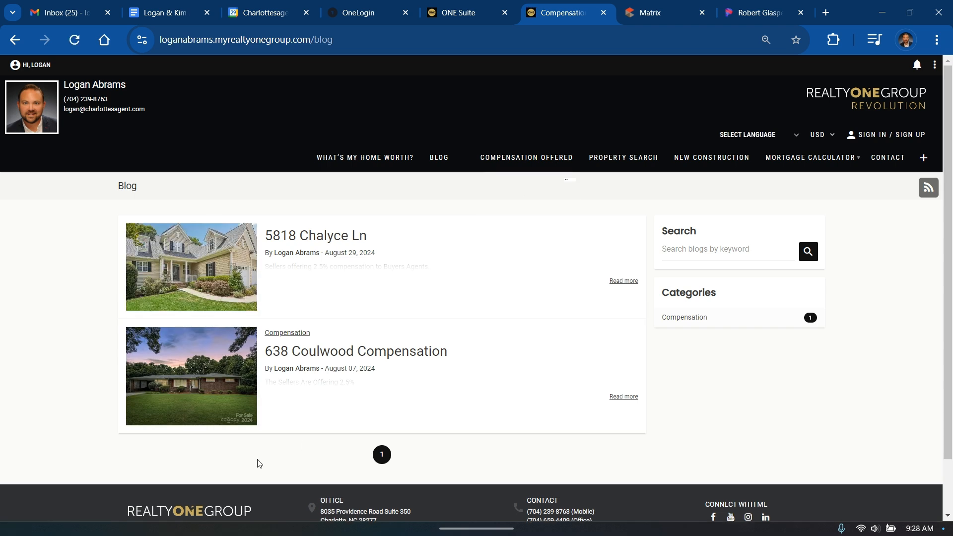
click(243, 271)
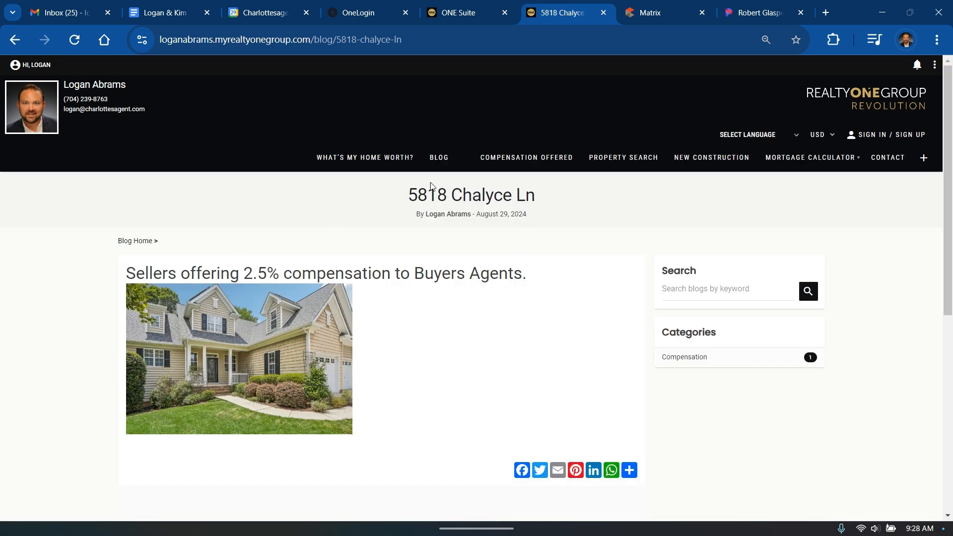
click(533, 162)
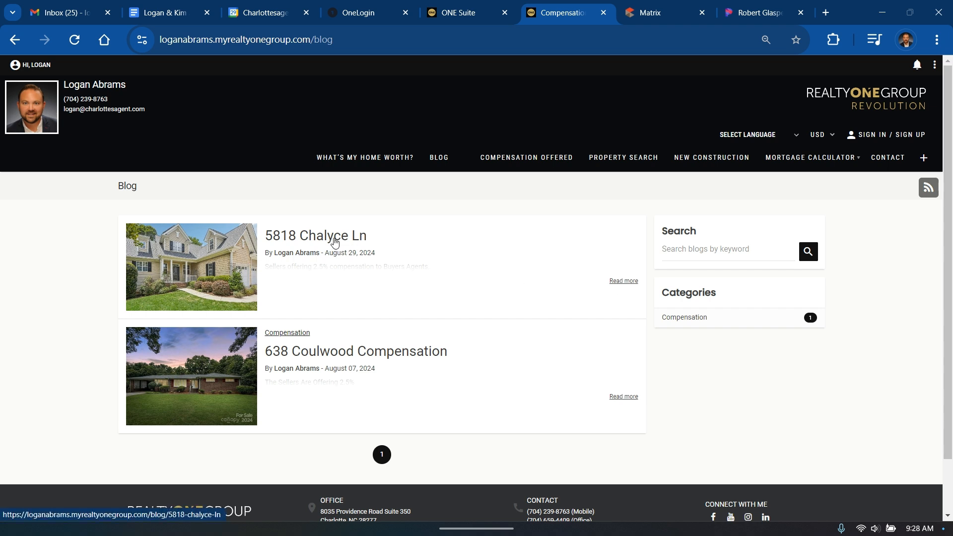
click(214, 274)
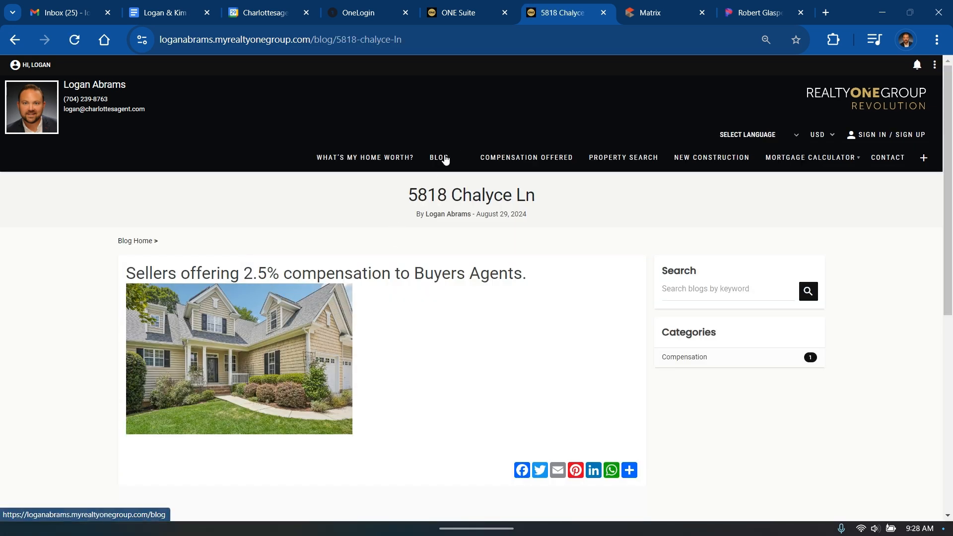
mouse_move(510, 159)
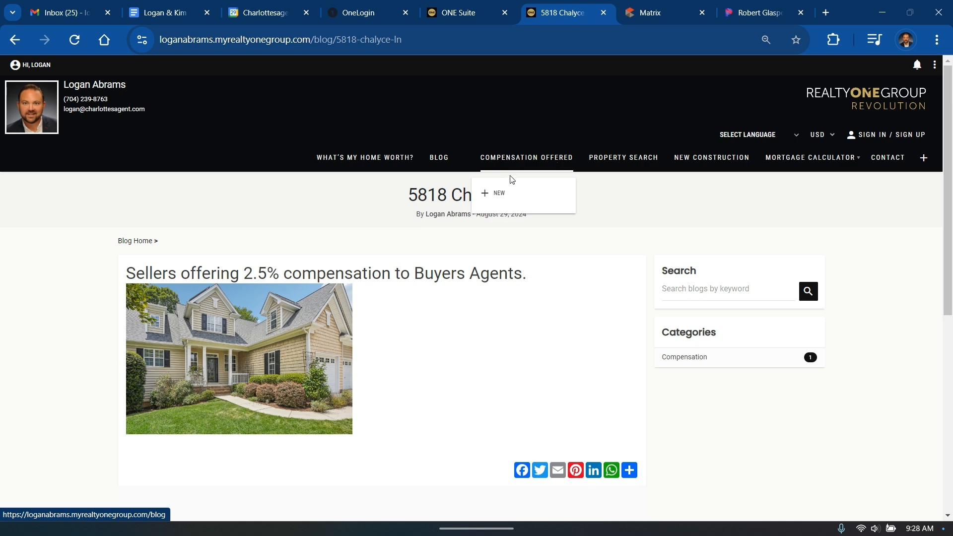
click(521, 159)
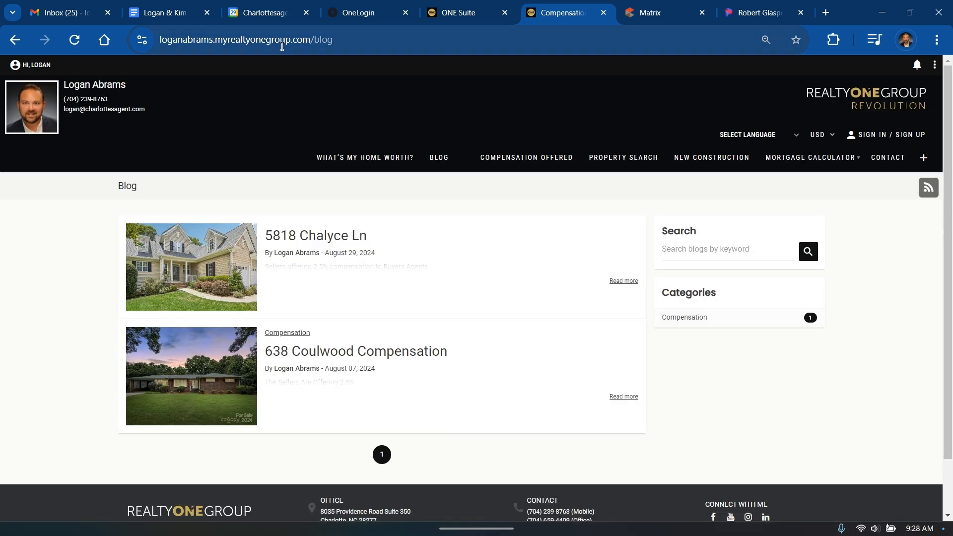
click(520, 166)
click(232, 42)
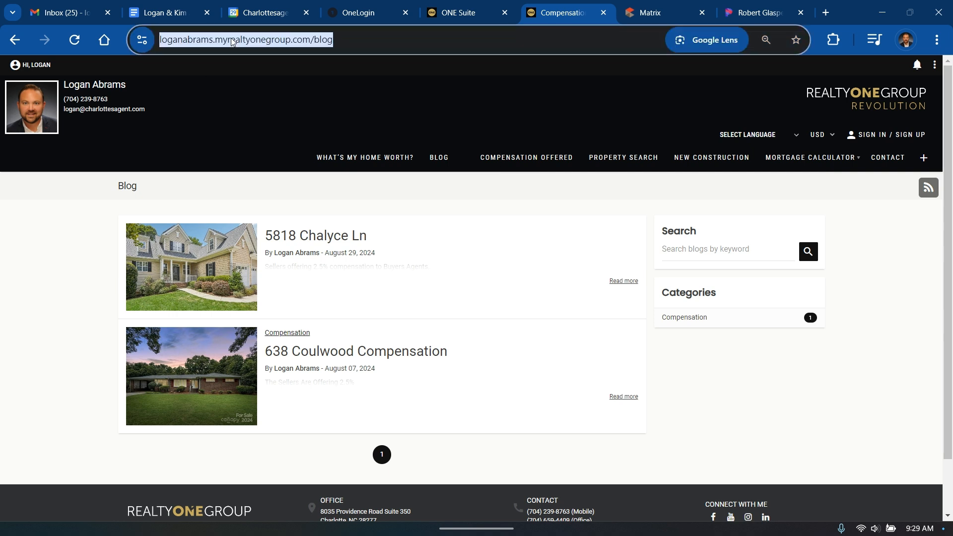
click(79, 215)
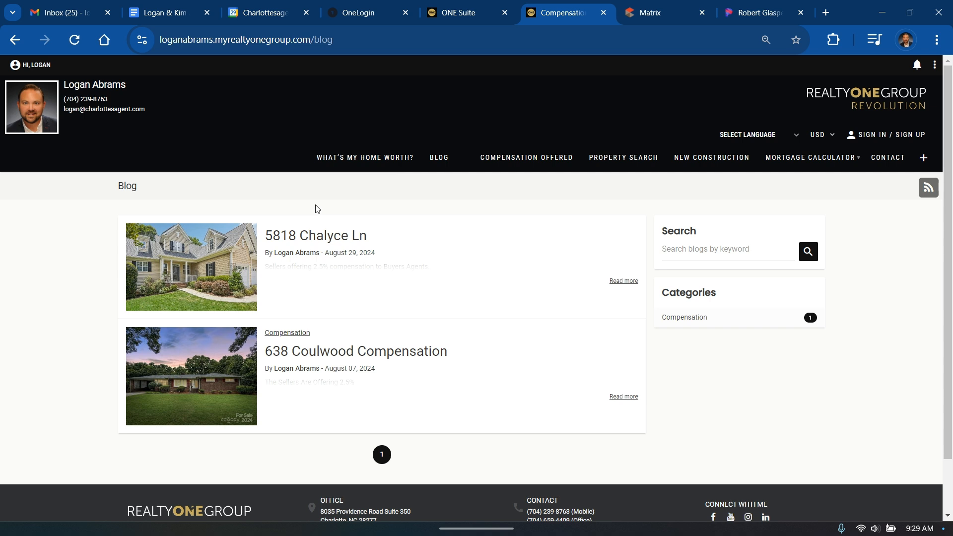
mouse_move(438, 163)
mouse_move(520, 160)
click(935, 65)
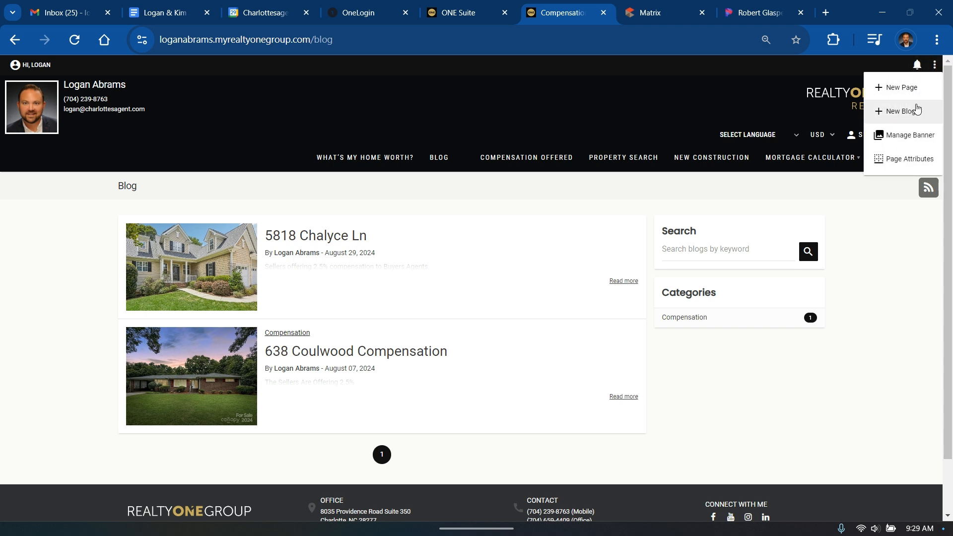
click(465, 204)
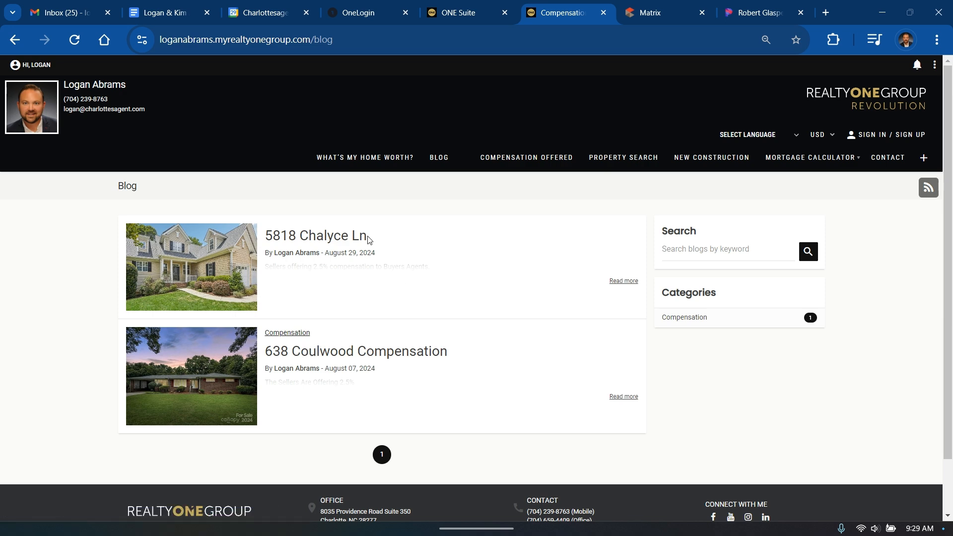
click(347, 240)
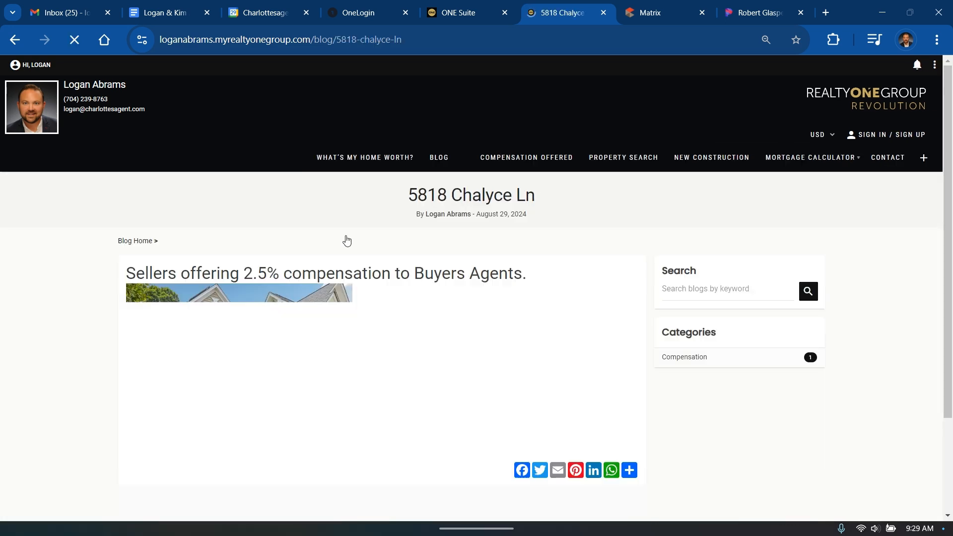
click(935, 64)
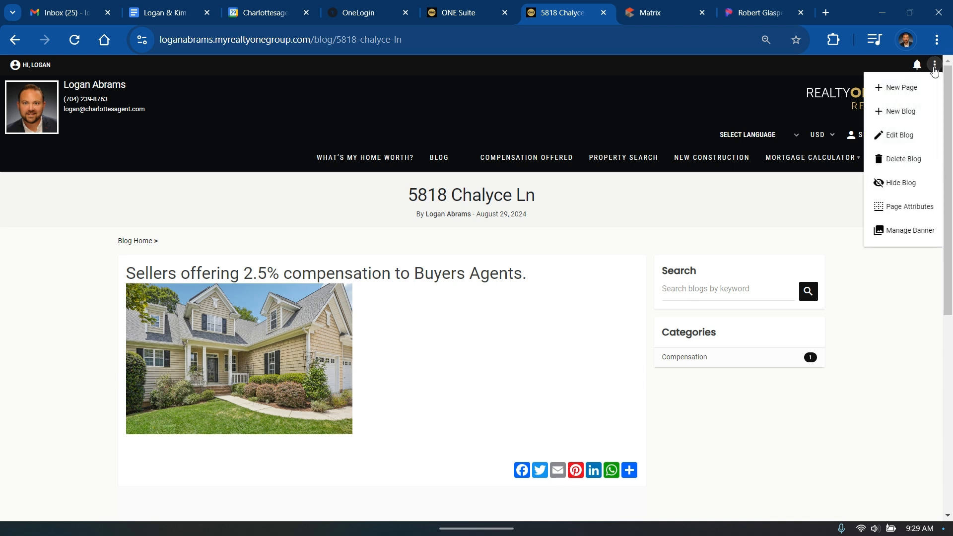
click(909, 167)
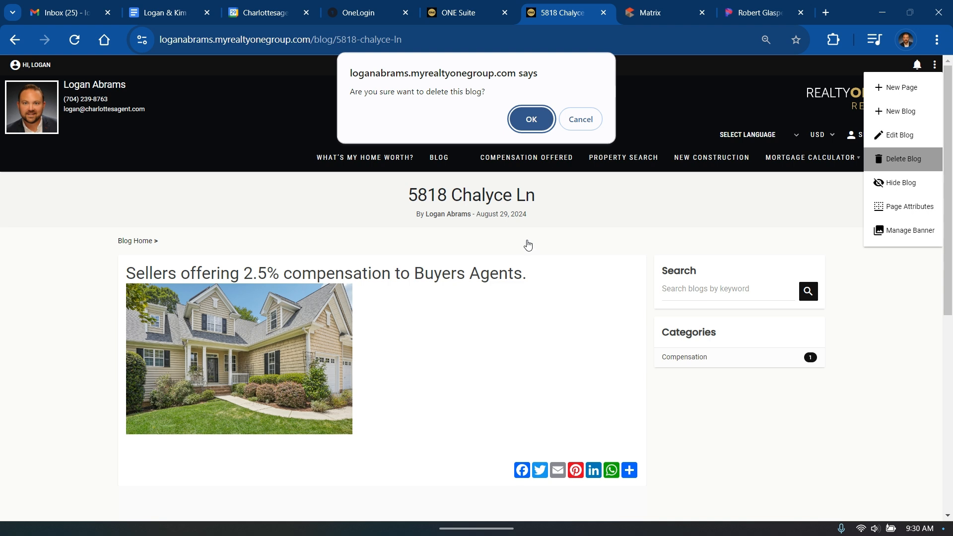
click(590, 123)
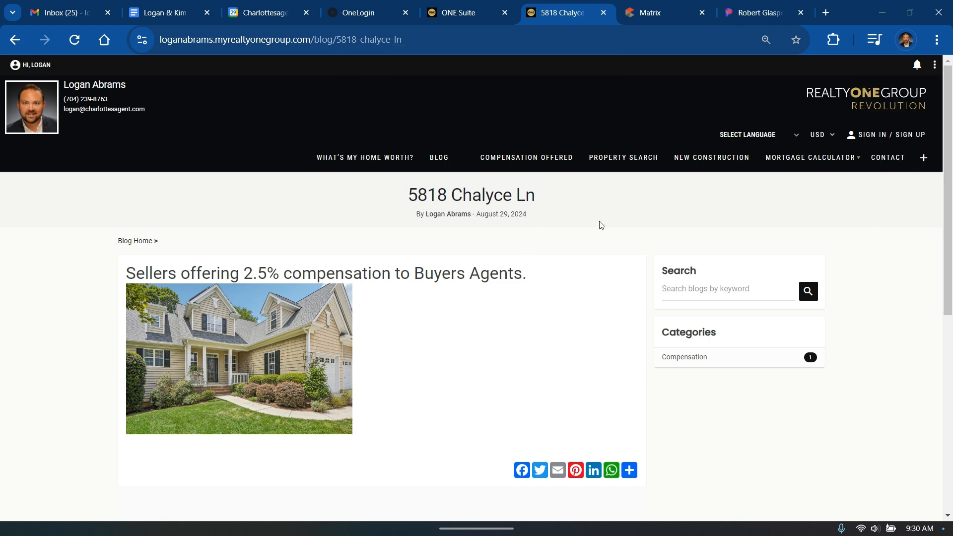